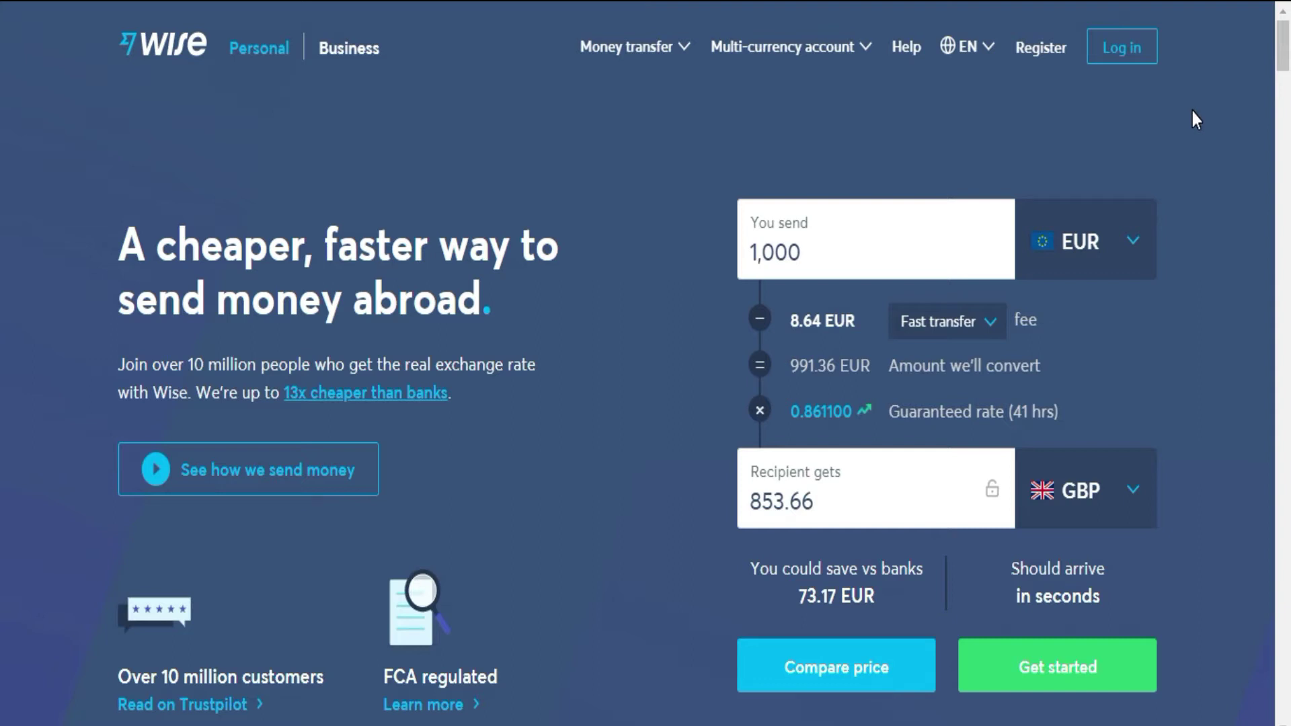
Step: Log in to the Wise account with the account password and start a new money transfer
left_click(1135, 55)
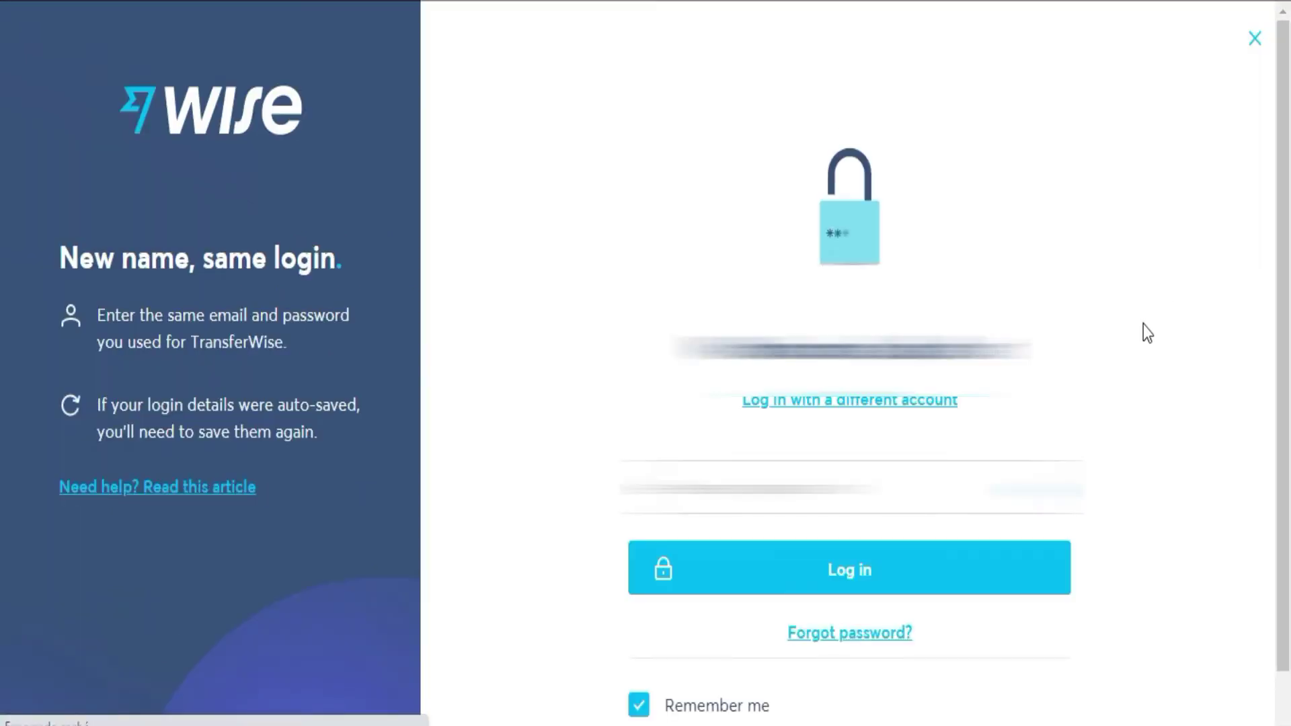
left_click(874, 488)
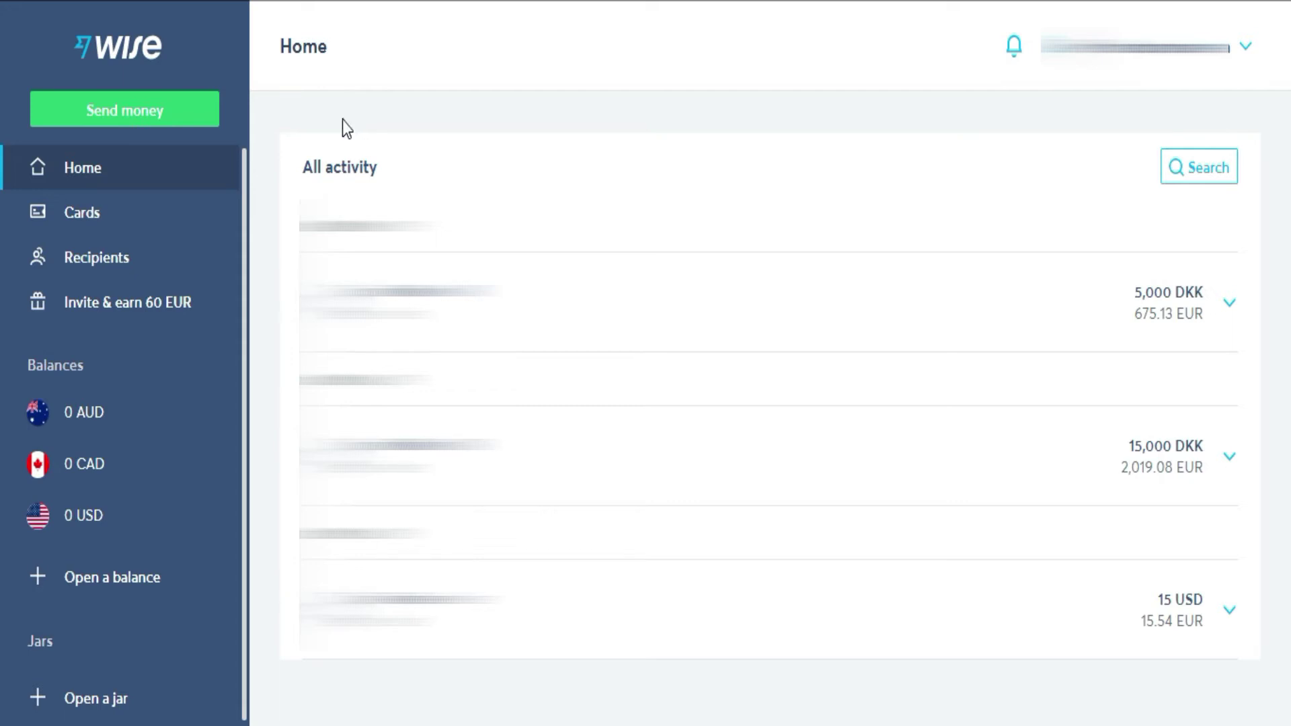
left_click(143, 124)
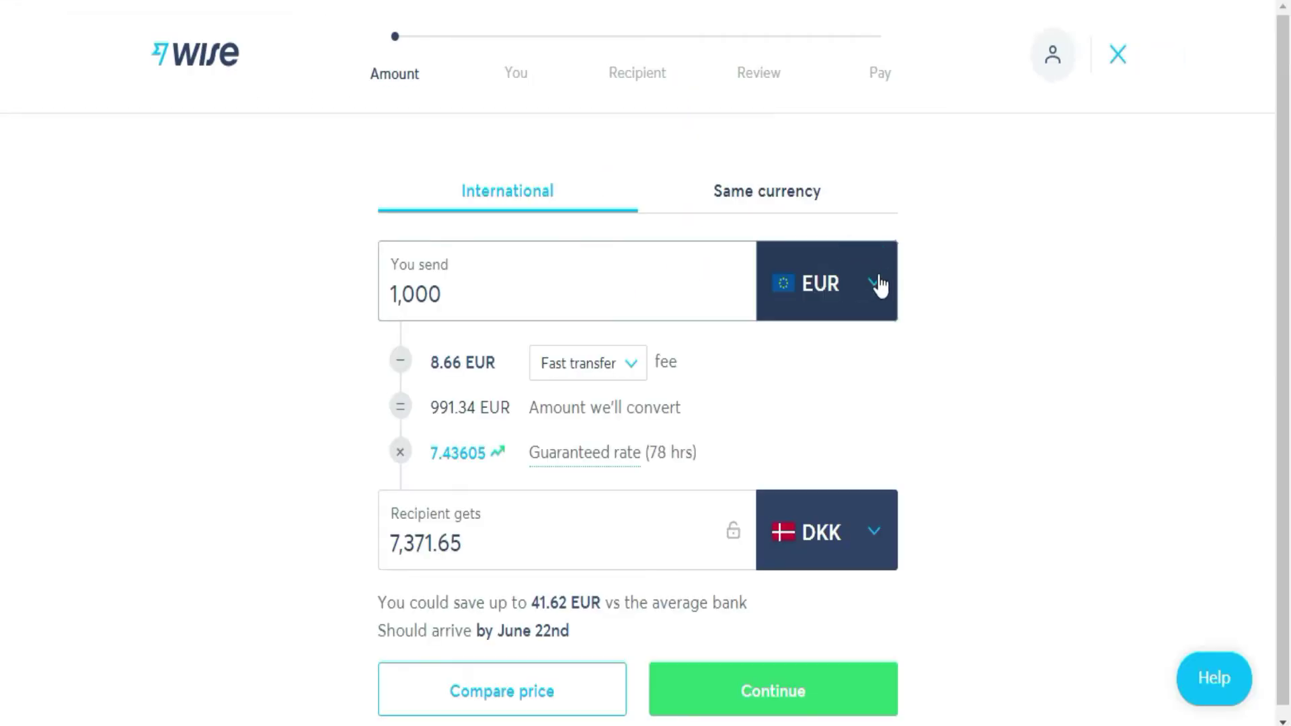
Step: Keep EUR as the sending currency and set the recipient's currency to TRY by searching for "turk"
left_click(797, 310)
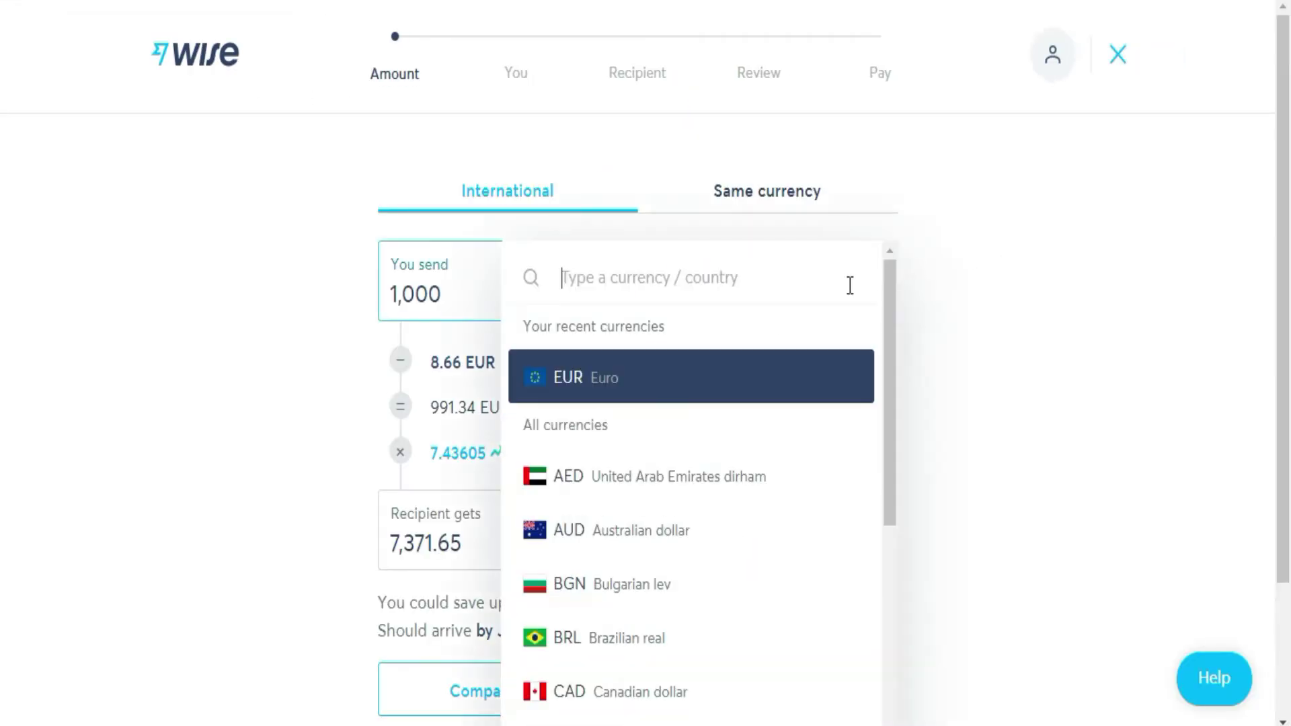
left_click(705, 381)
left_click(841, 541)
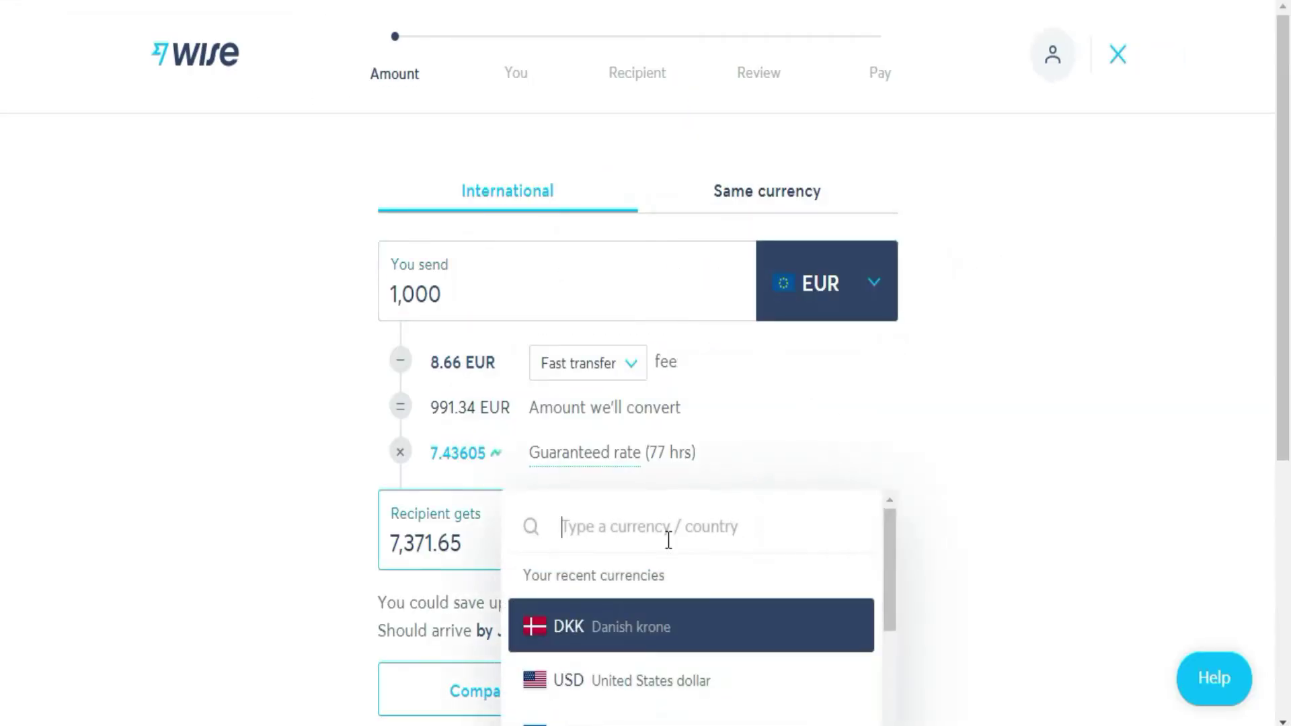
type("turk")
left_click(682, 687)
Step: Reduce the sending amount to 100 EUR, then set the amount the recipient gets to exactly 1,010 TRY
left_click(572, 300)
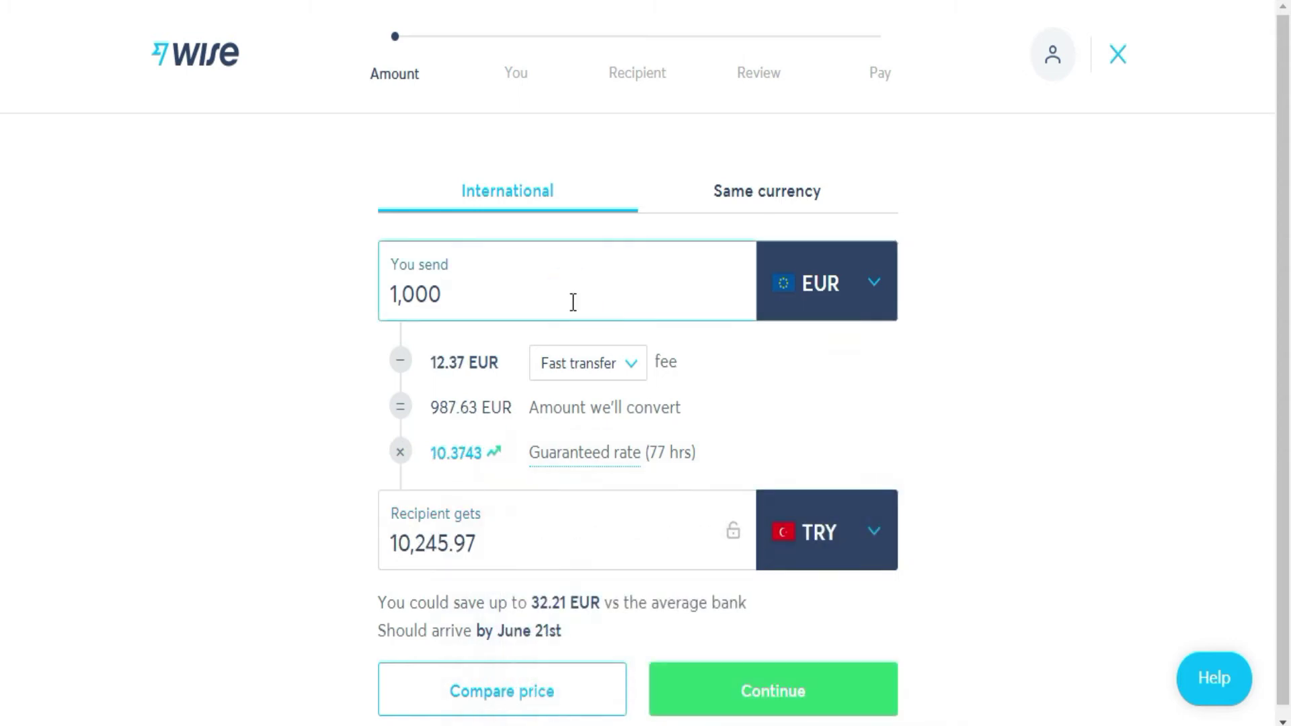
key("BackSpace")
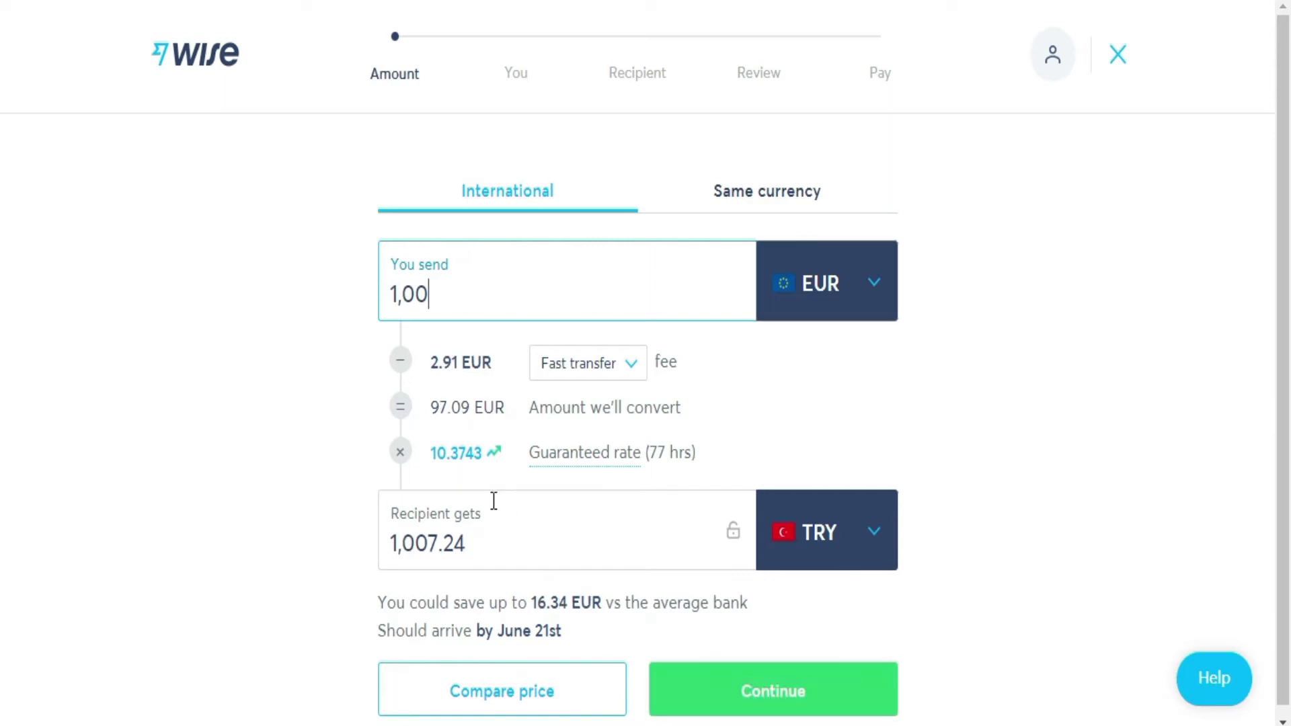
double_click(476, 553)
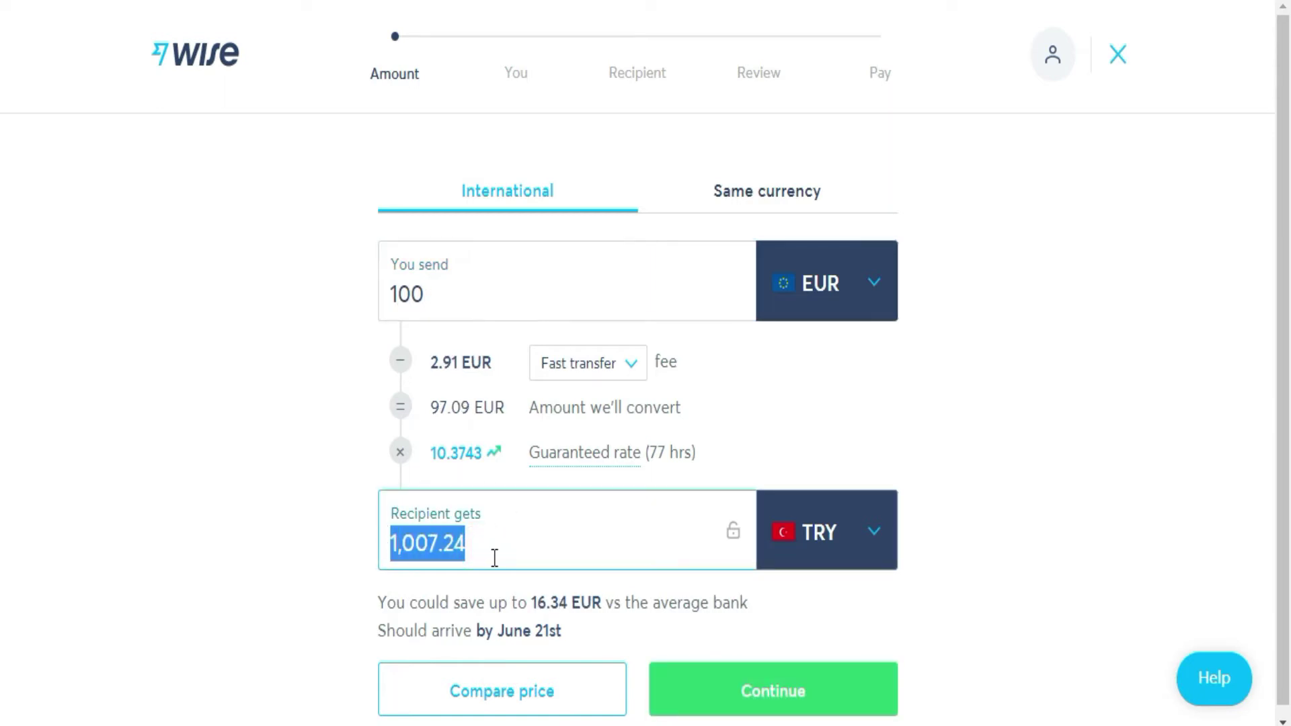
type("1010")
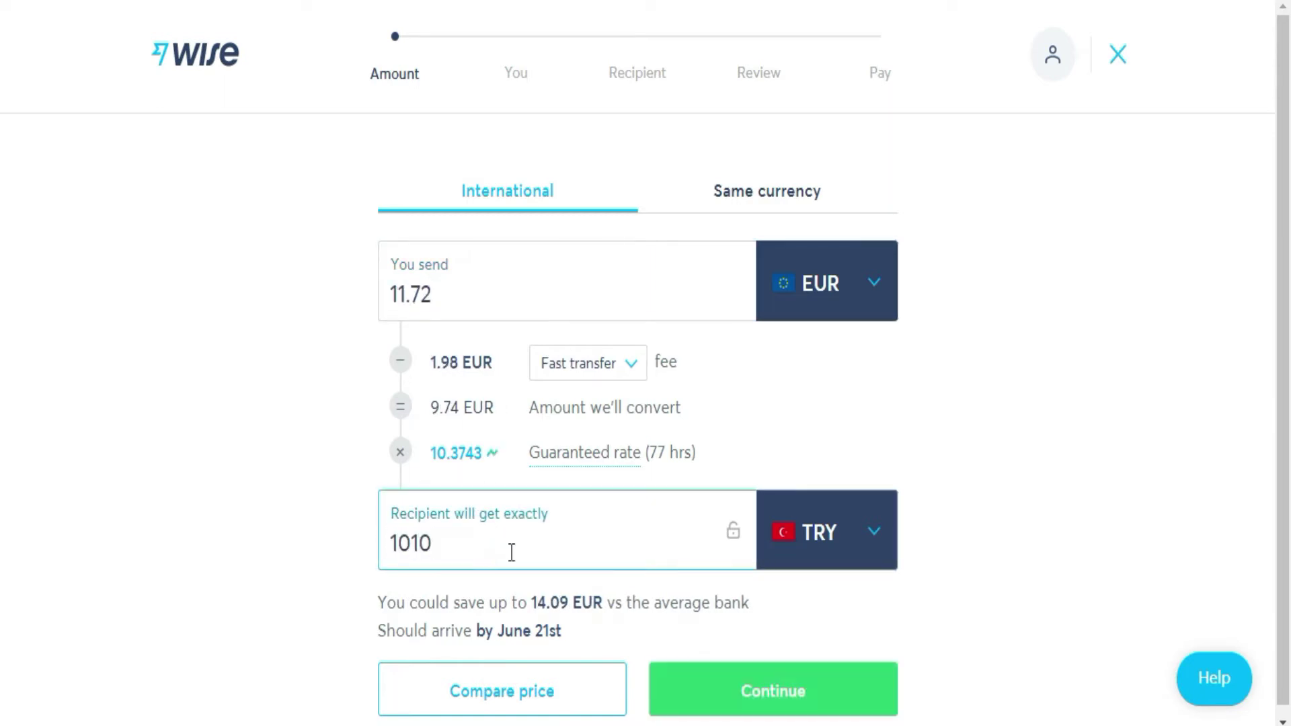
left_click(799, 371)
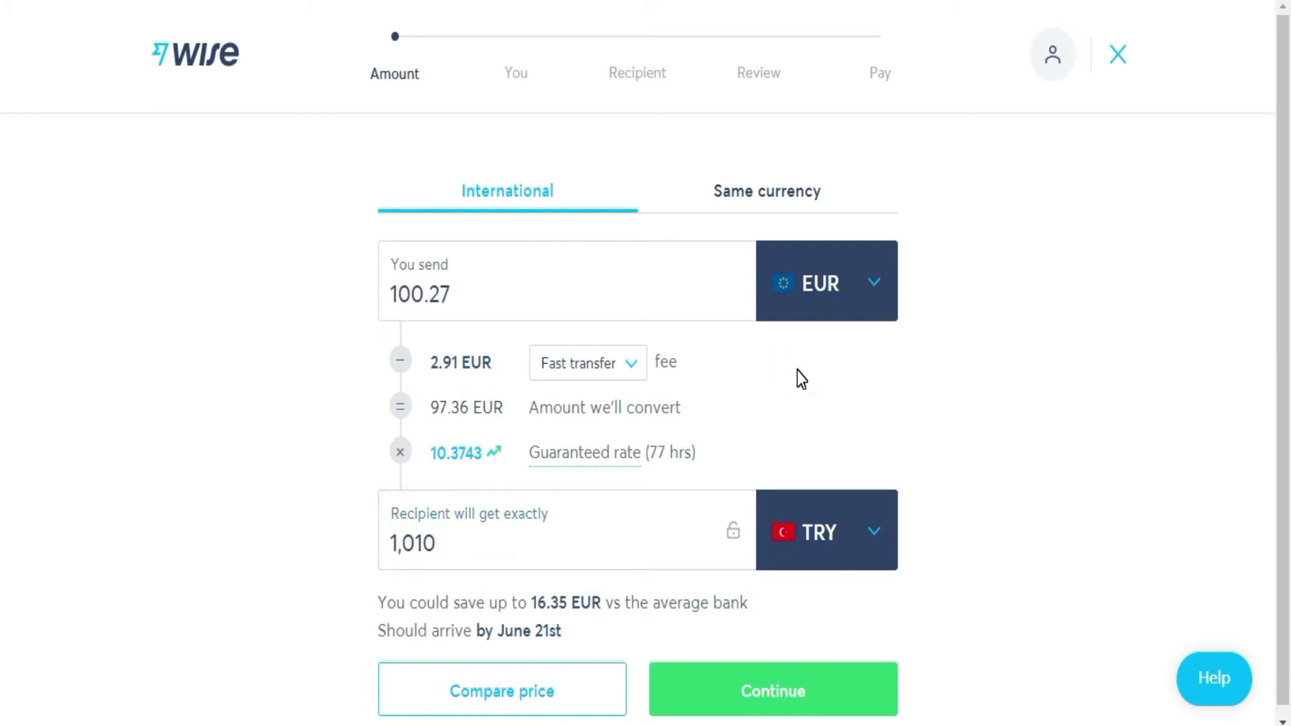
Step: Compare the fees of the available transfer types and keep Fast transfer selected
left_click(623, 364)
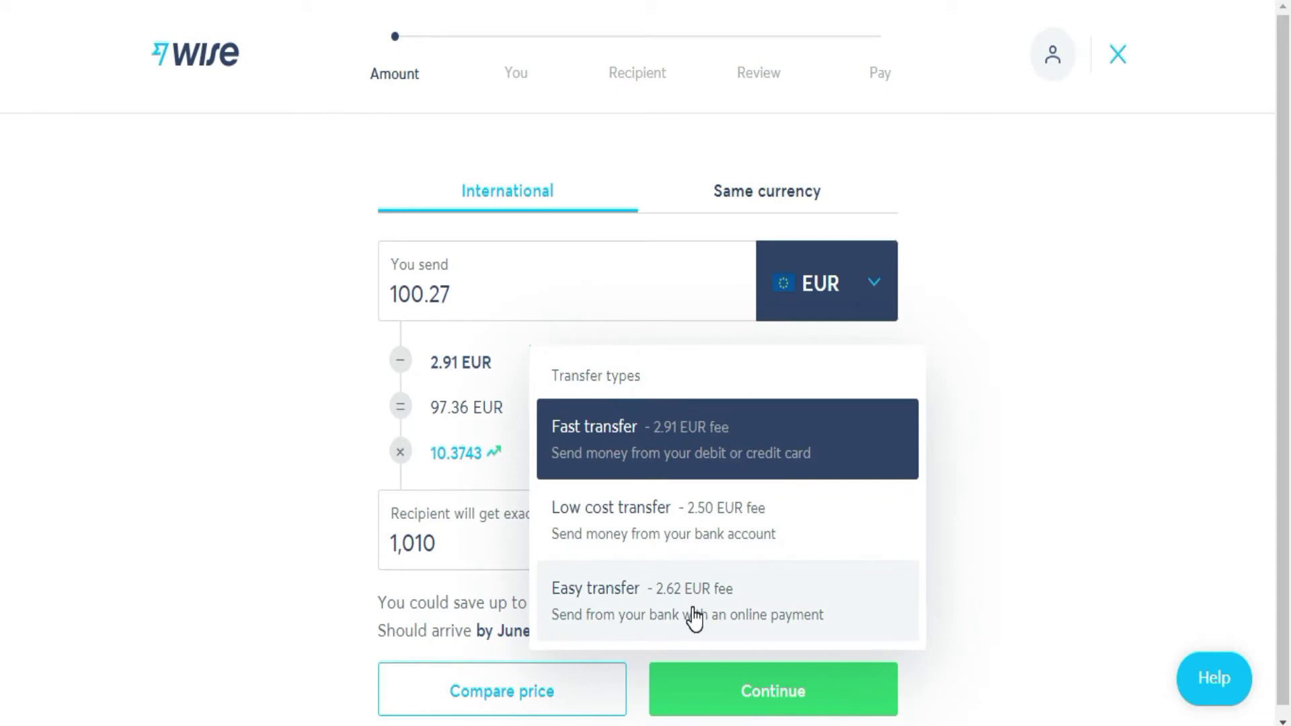
left_click(679, 457)
left_click(591, 354)
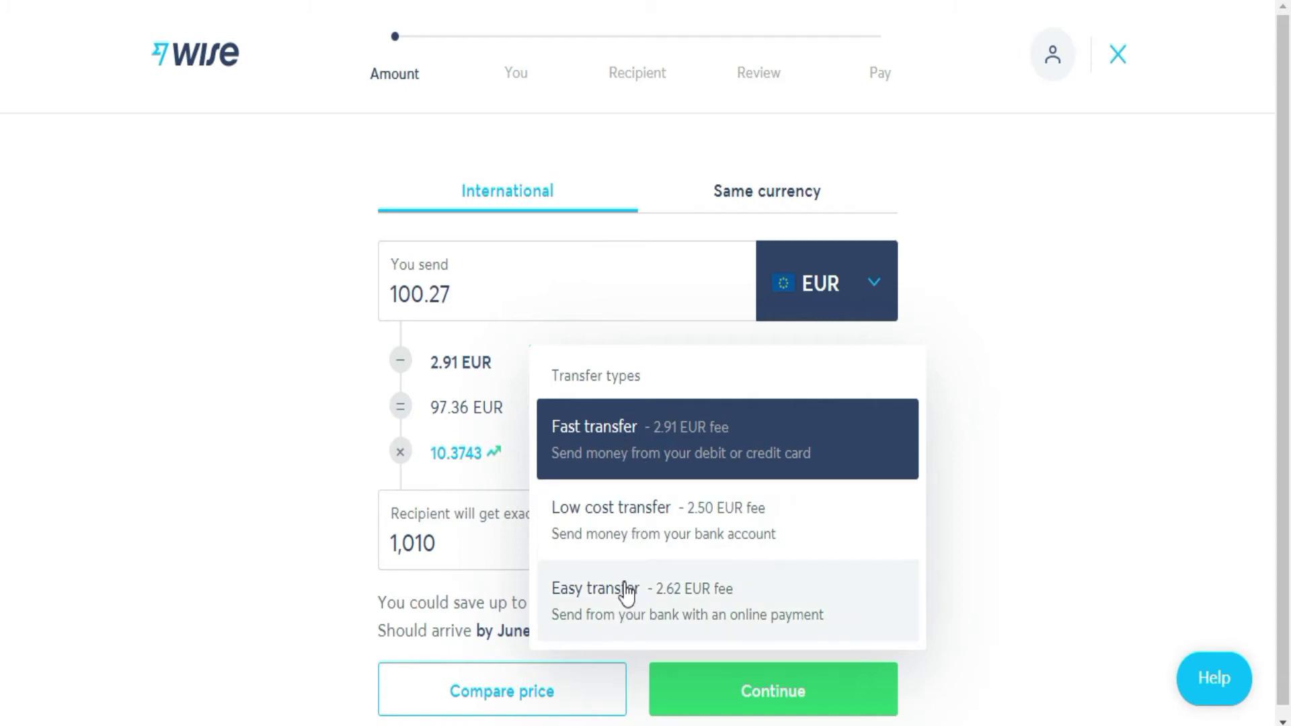
left_click(644, 435)
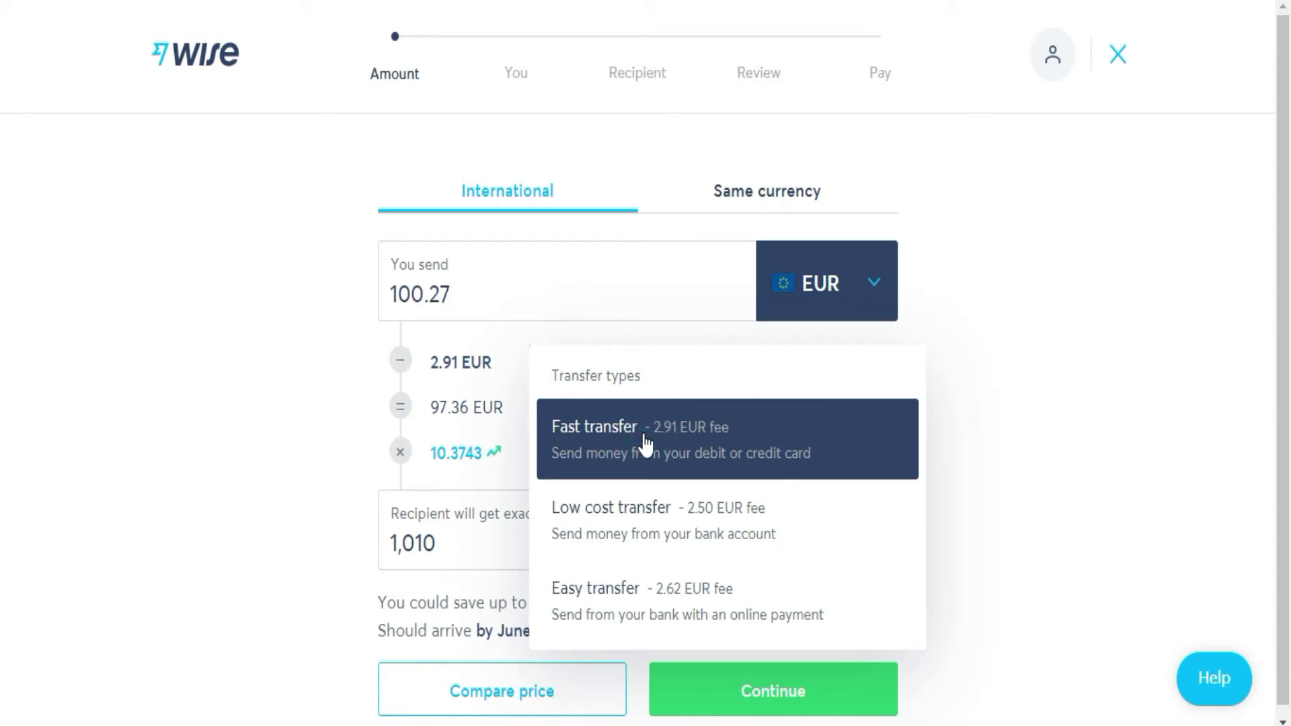
left_click(644, 436)
Step: View the guaranteed rate explanation and the EUR to TRY exchange rate chart, then close the chart
mouse_move(557, 461)
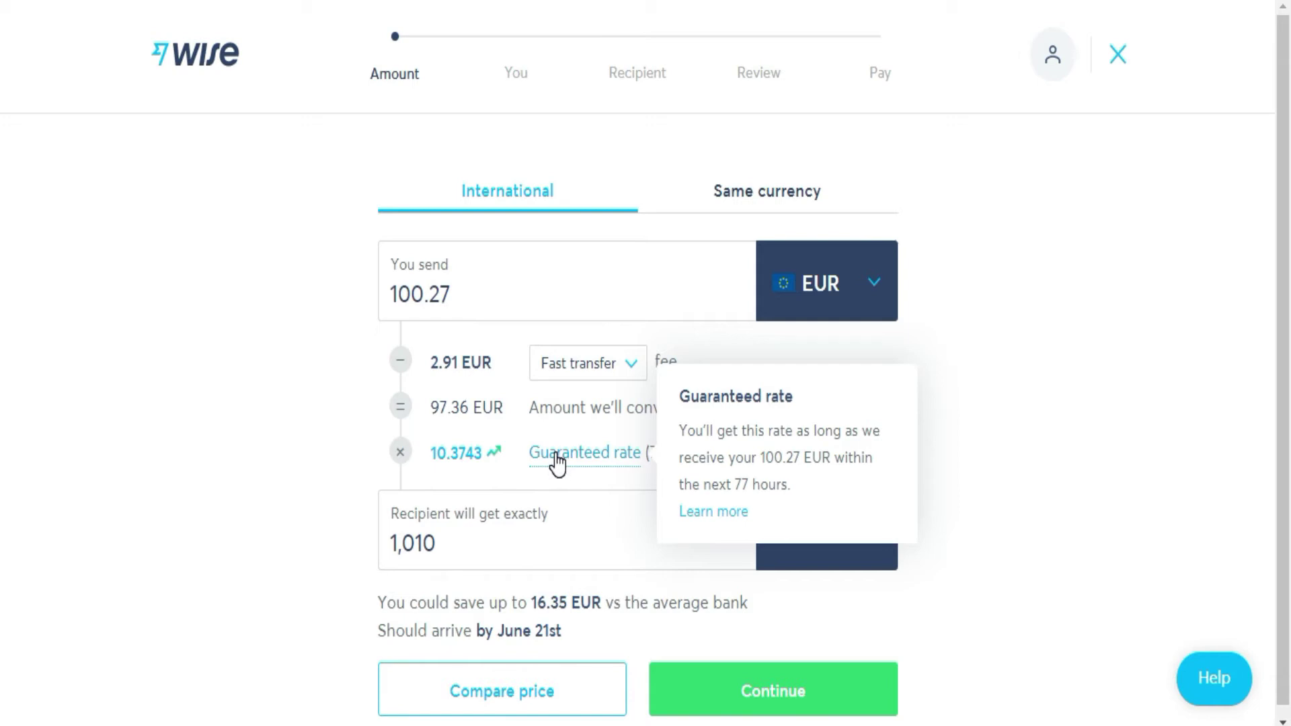
left_click(459, 457)
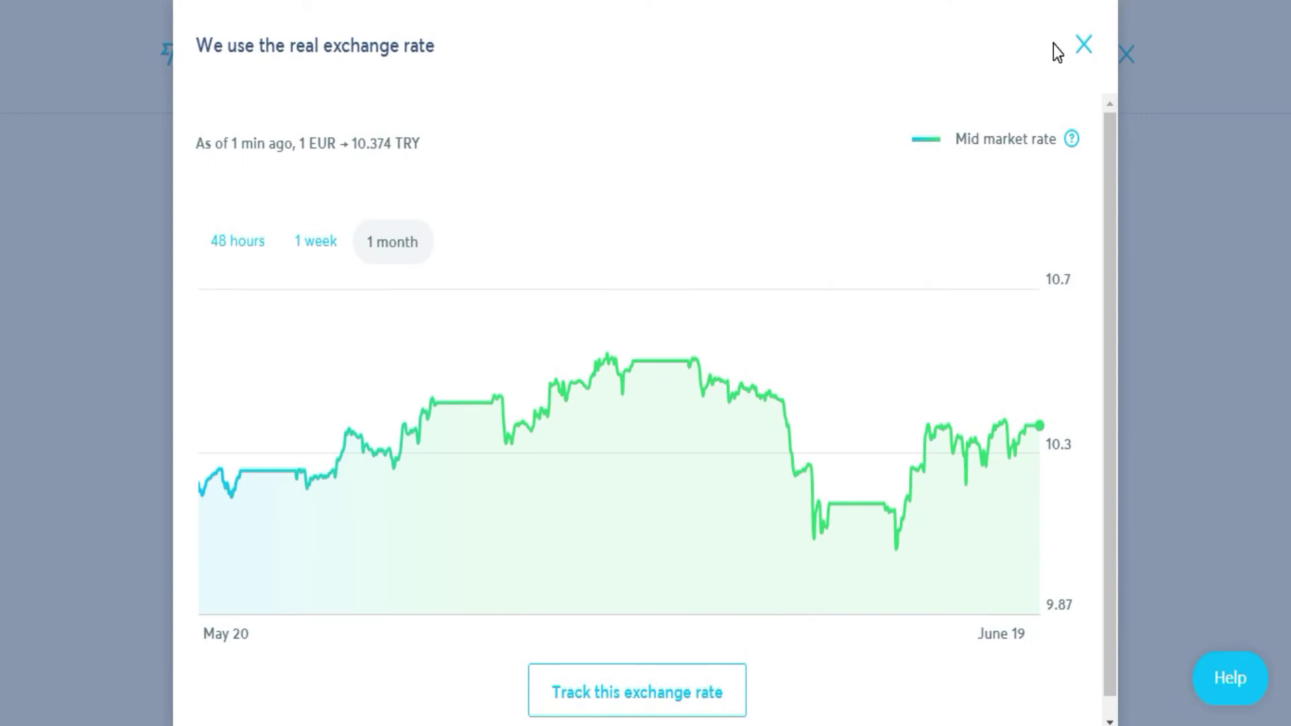
left_click(1084, 44)
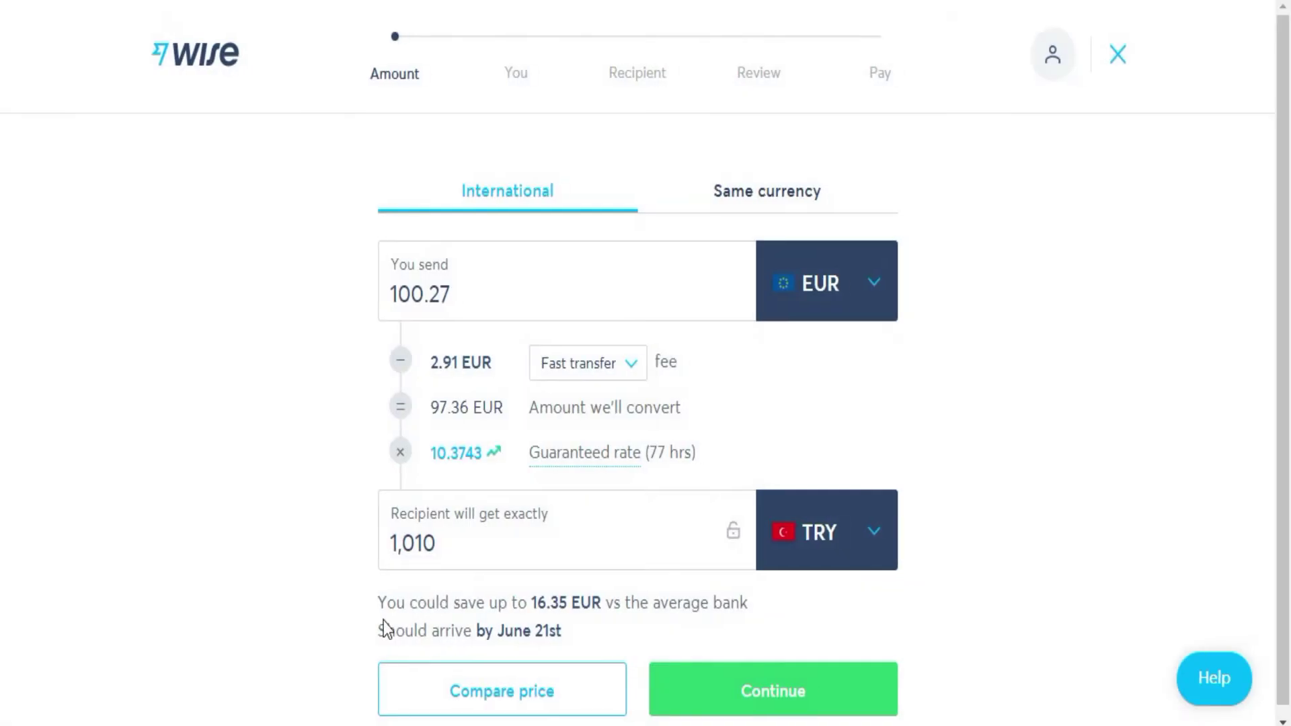
Step: Read the savings and arrival estimate, then review how other providers' exchange rates and fees compare and close the comparison
left_click_drag(381, 604, 574, 628)
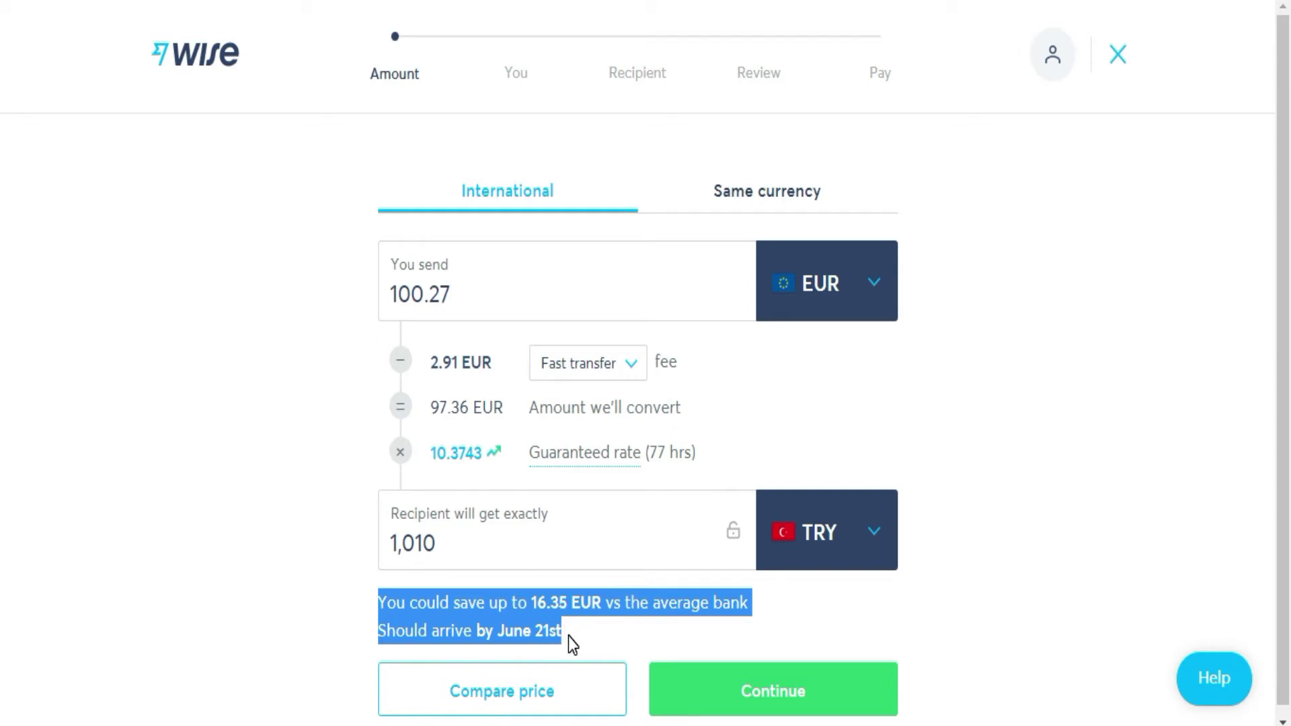
left_click(545, 691)
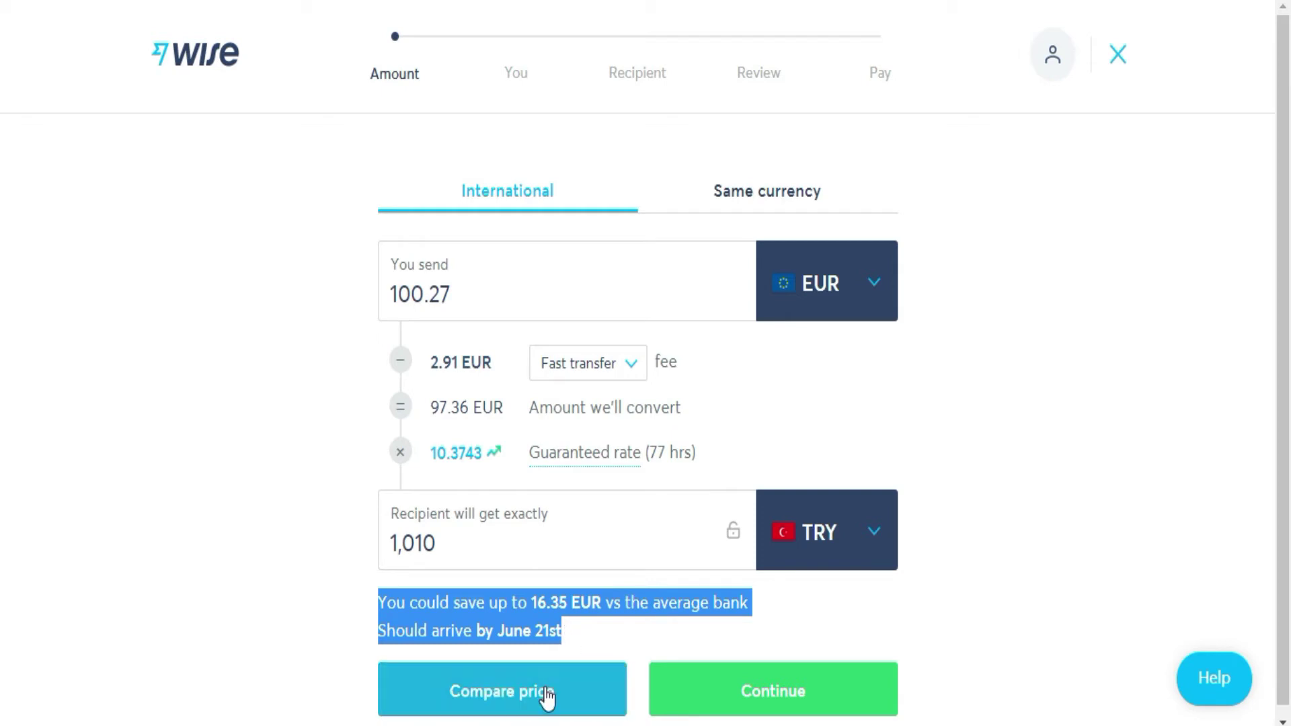
scroll(591, 421, "down", 7)
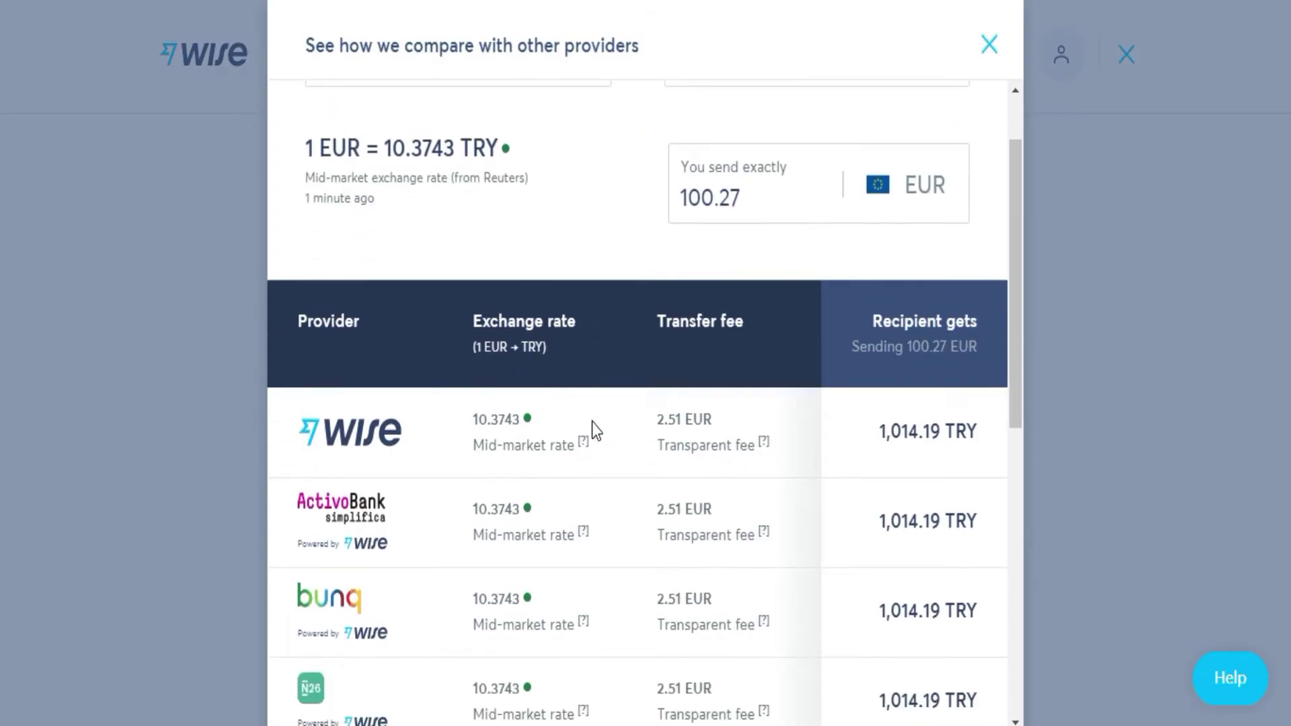
scroll(592, 421, "down", 1)
scroll(592, 422, "down", 2)
scroll(592, 422, "up", 2)
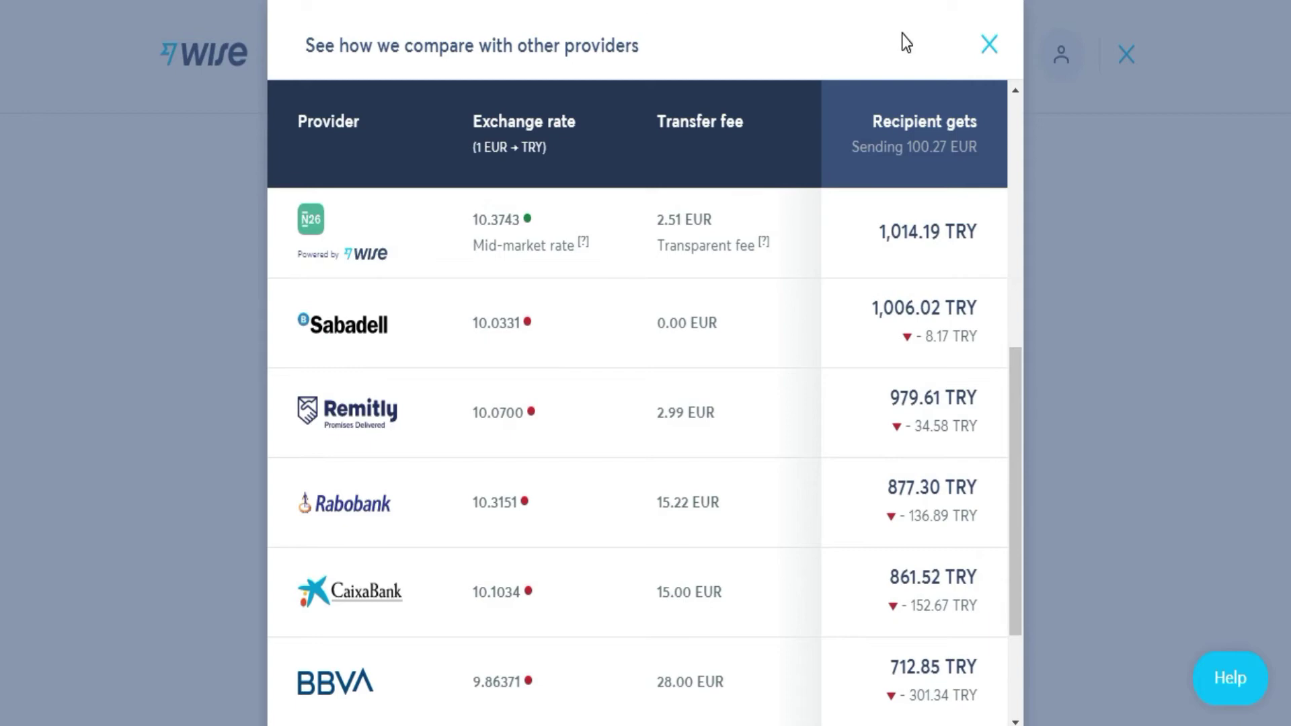
left_click(988, 44)
Step: Continue to the recipient stage, choose Someone else, and confirm the recipient form using the IBAN format for bank details
left_click(804, 690)
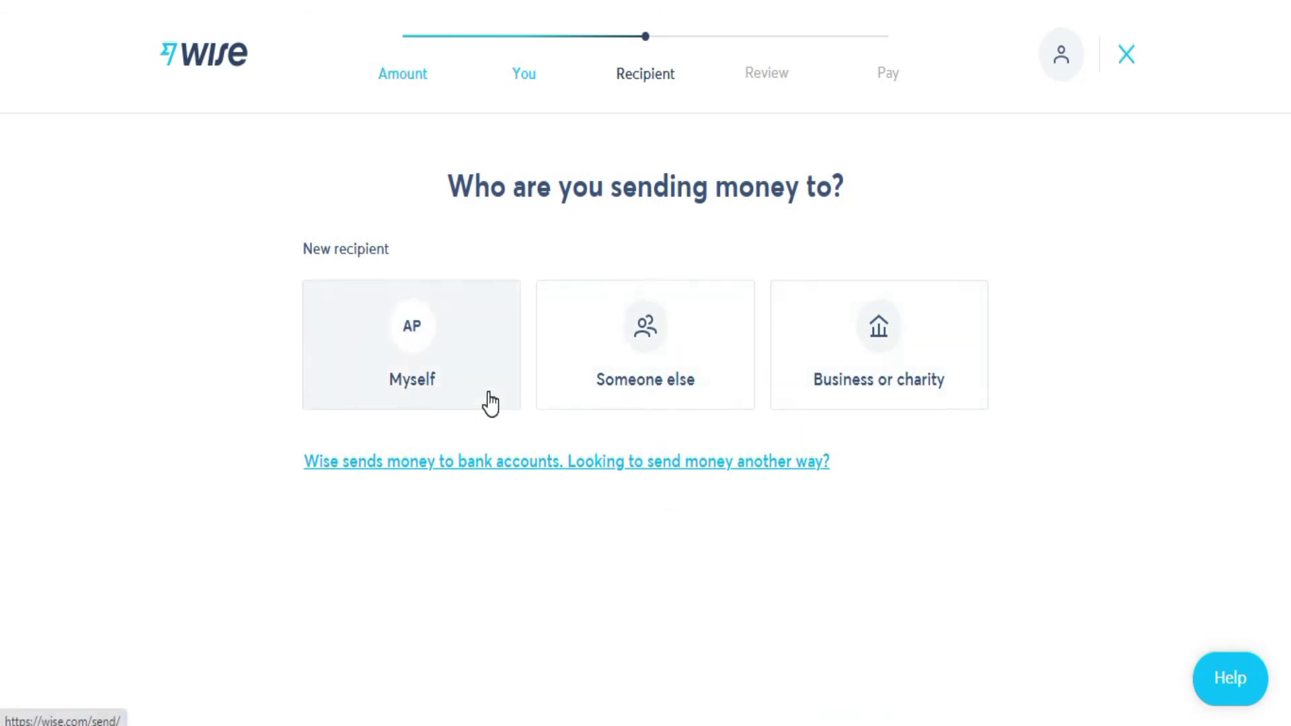
left_click(619, 369)
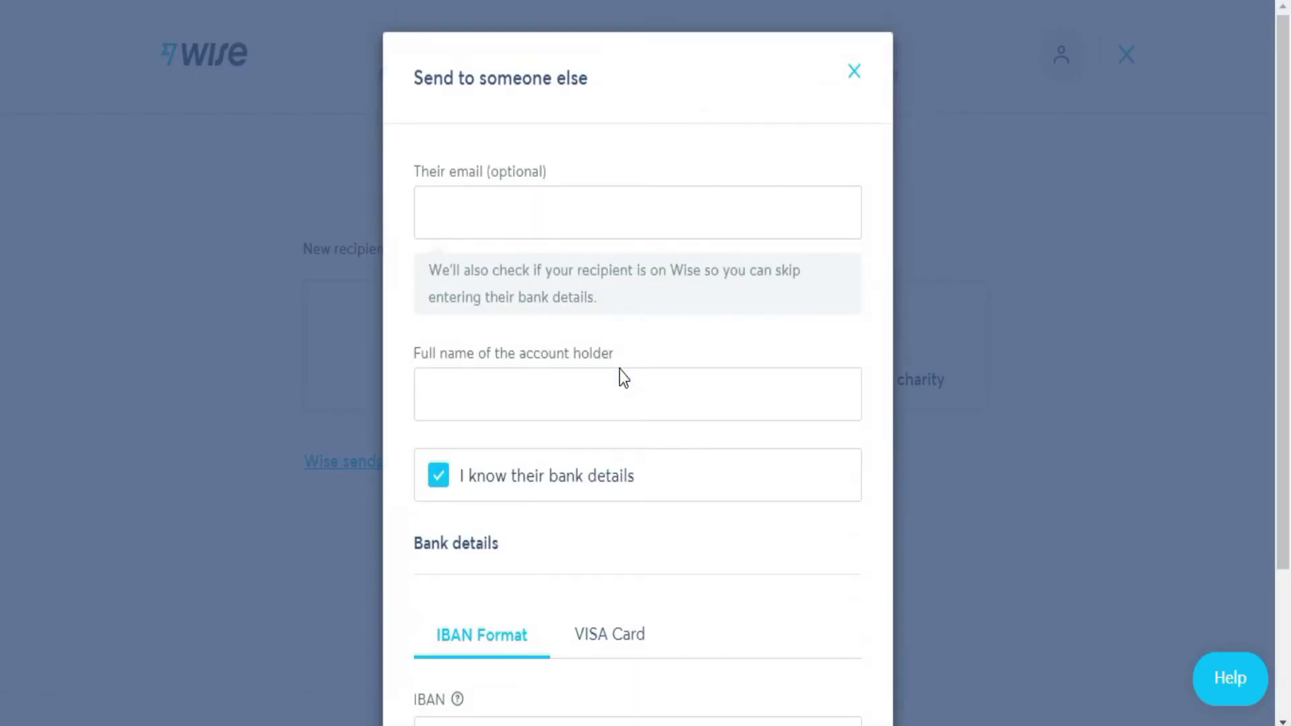
scroll(626, 390, "down", 2)
scroll(648, 676, "up", 2)
scroll(627, 656, "down", 3)
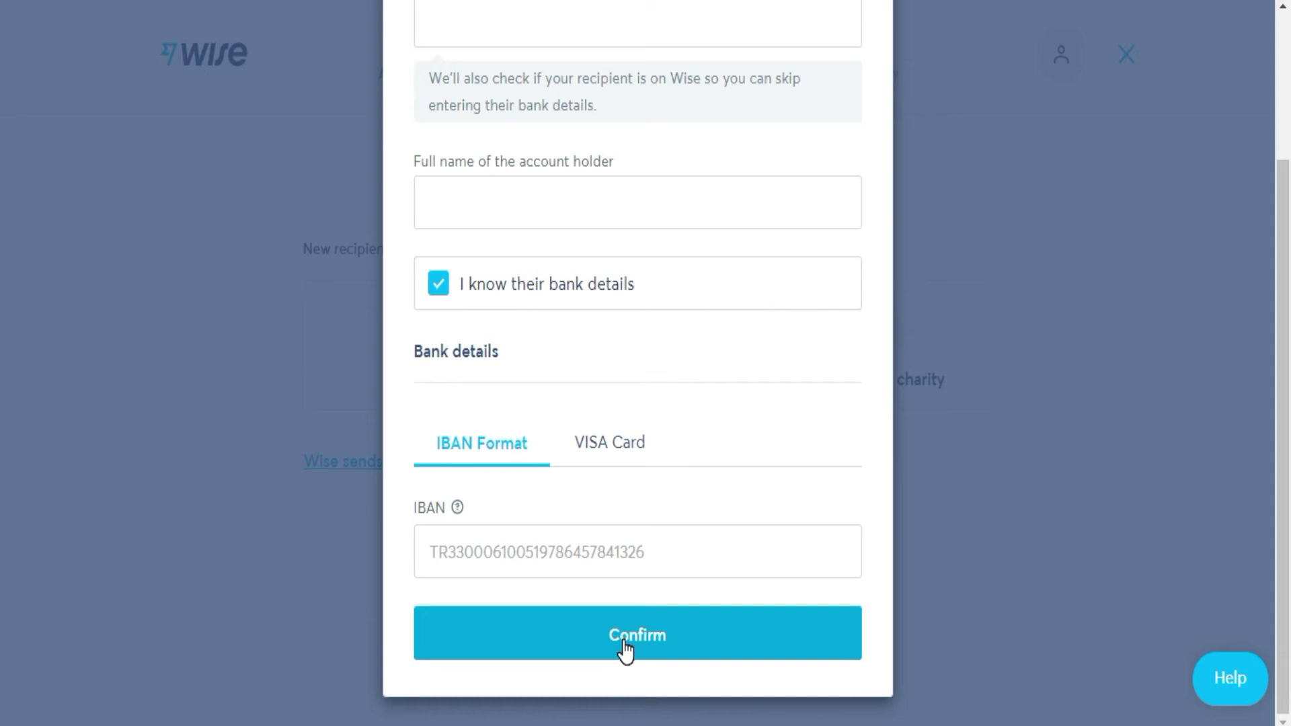
left_click(621, 649)
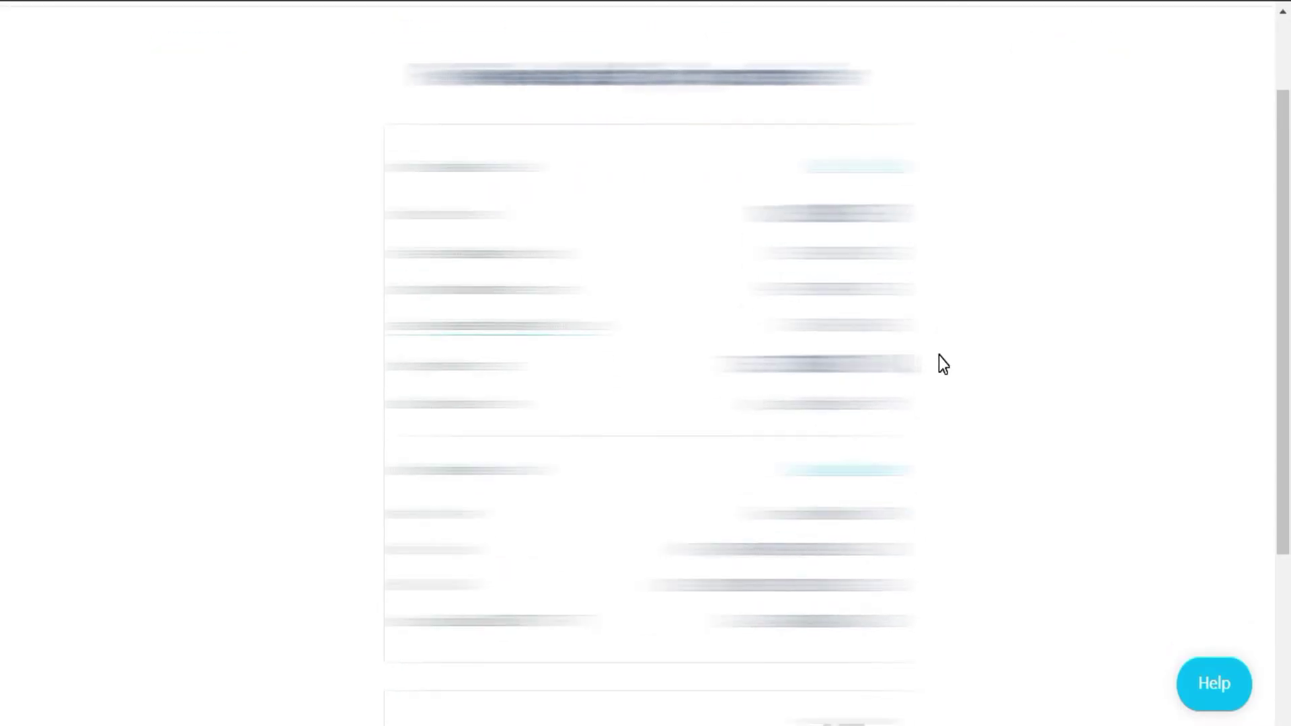
Step: Review the transfer summary and confirm it to continue to payment
scroll(939, 356, "down", 2)
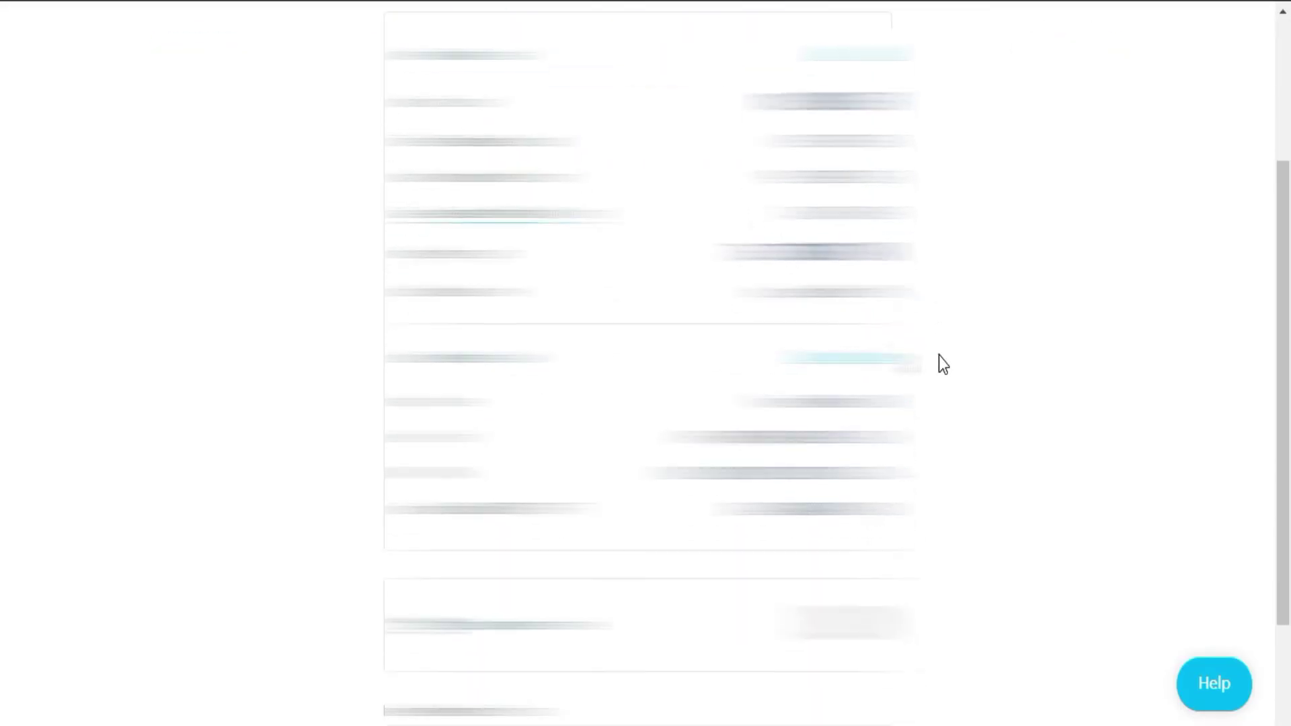
scroll(1038, 366, "down", 3)
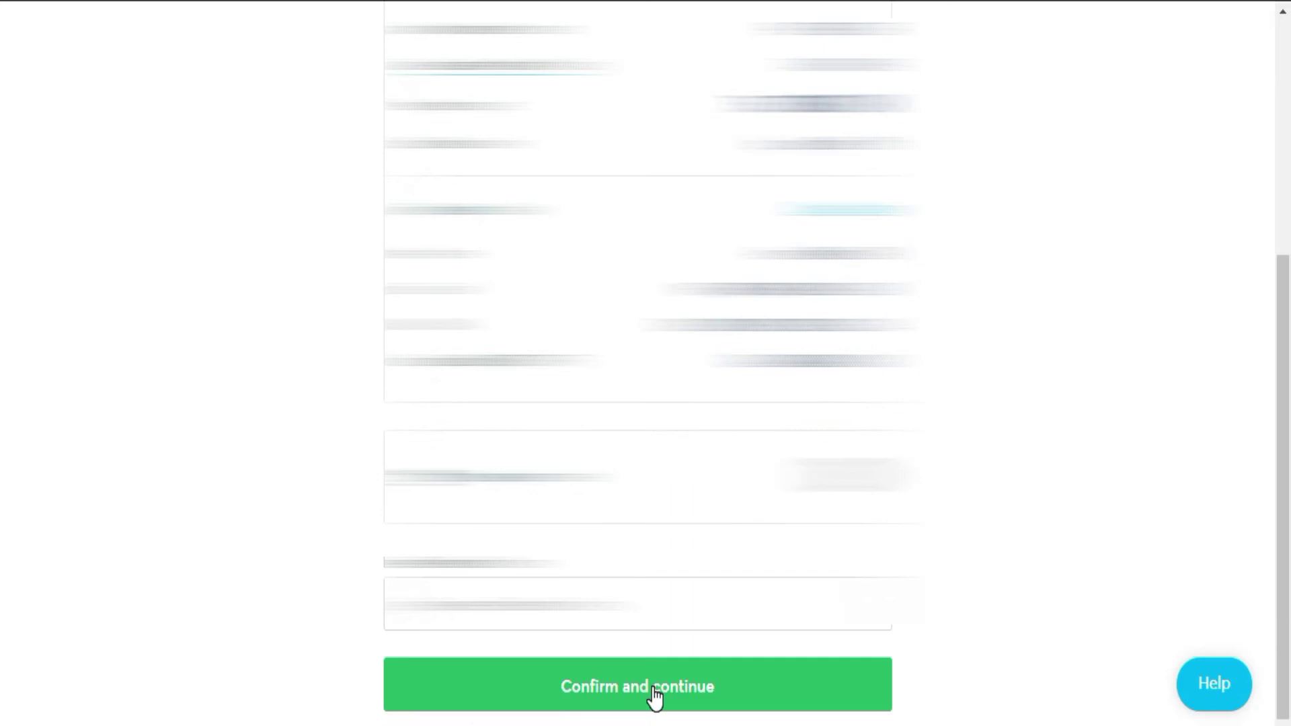
left_click(654, 698)
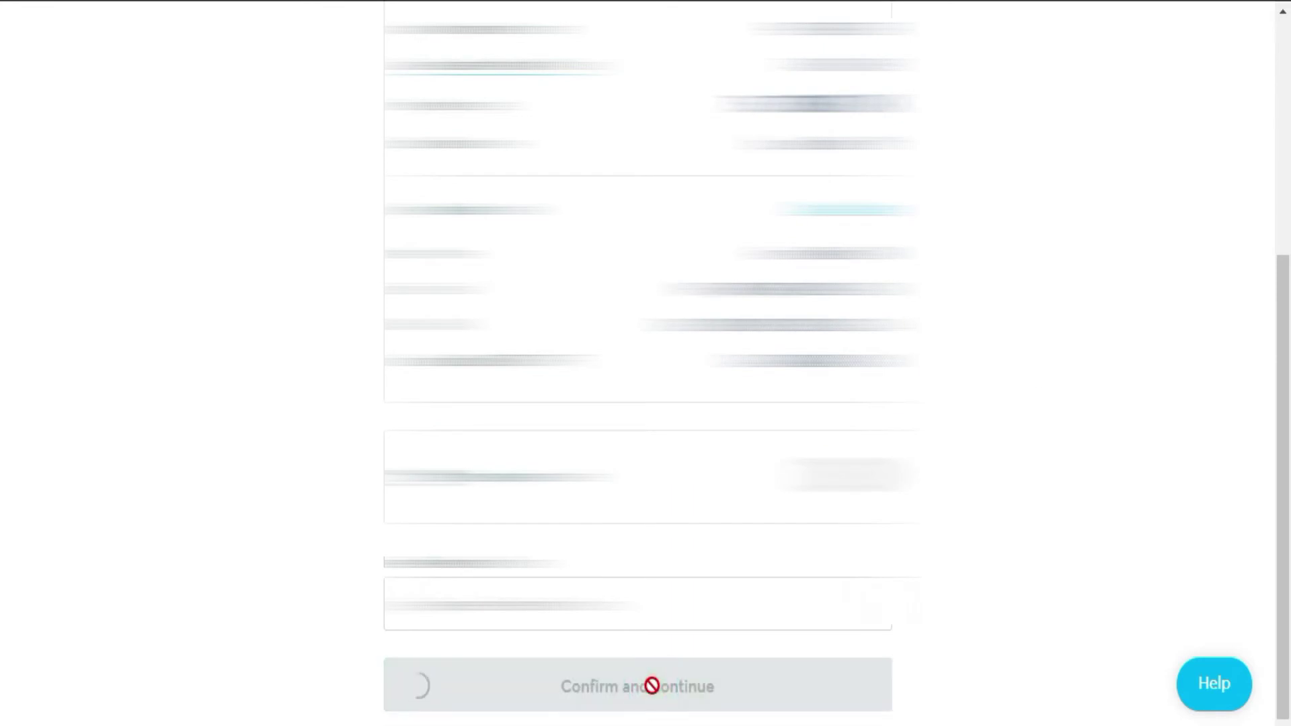
Step: Examine the payment options listed under the low cost, fast and easy transfer types
scroll(683, 465, "up", 3)
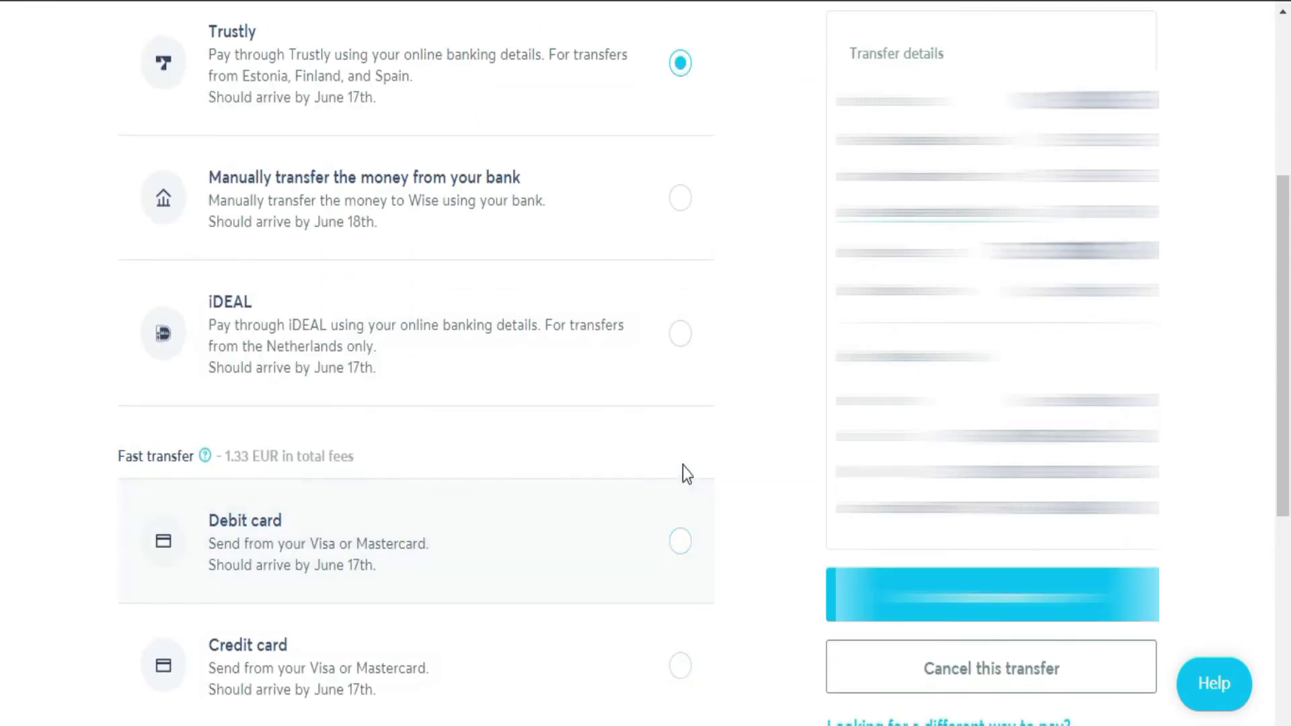
scroll(740, 495, "up", 2)
triple_click(248, 116)
scroll(253, 121, "down", 3)
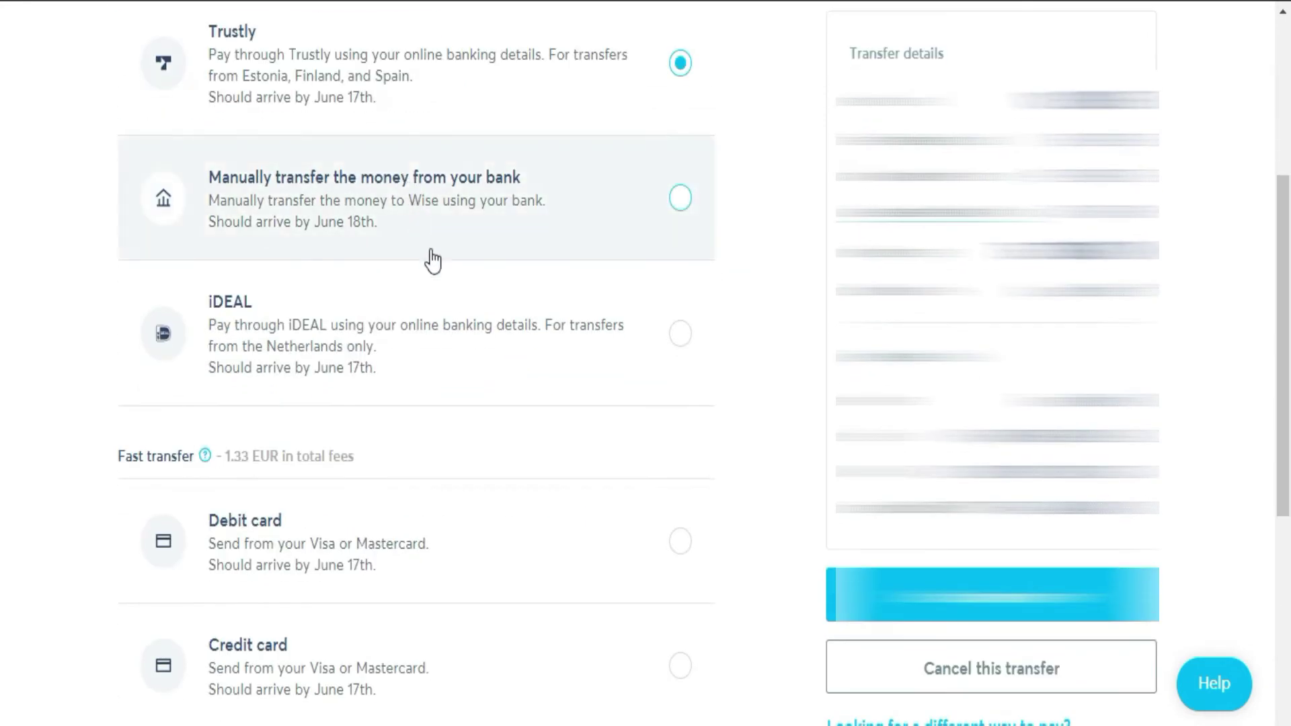
scroll(443, 303, "down", 2)
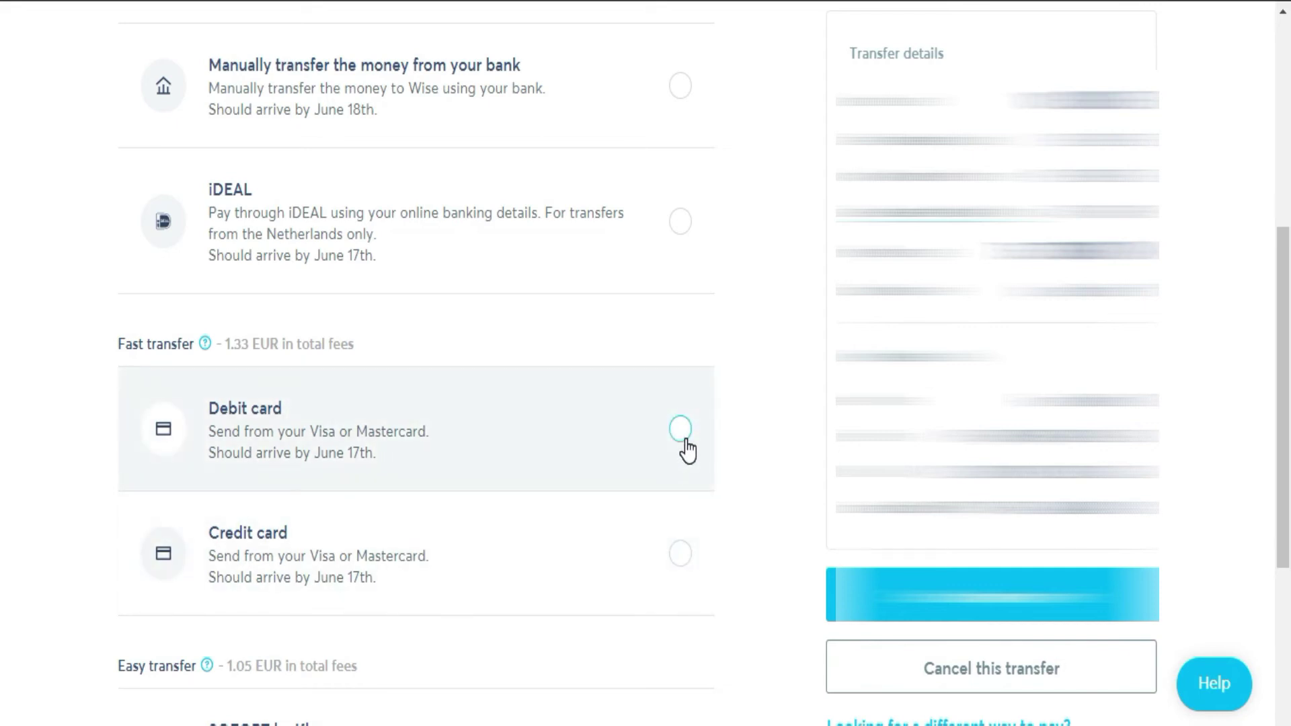
scroll(732, 464, "down", 3)
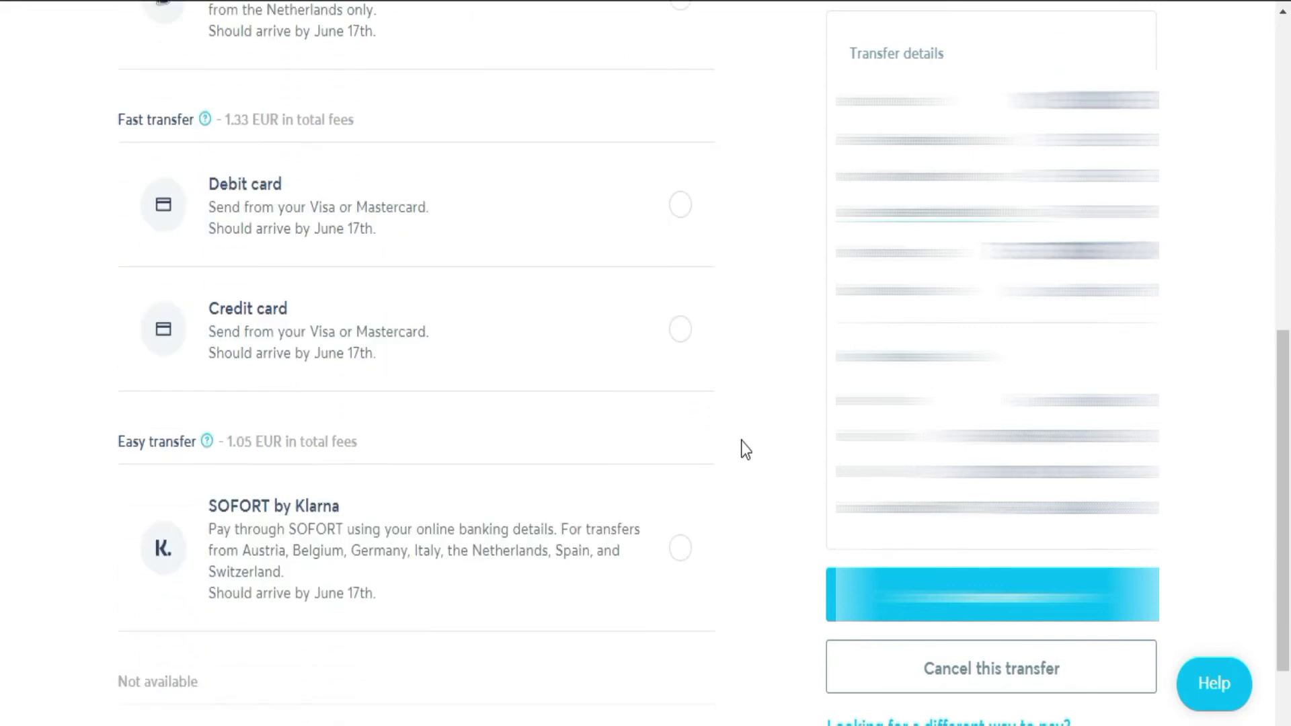
scroll(742, 438, "up", 5)
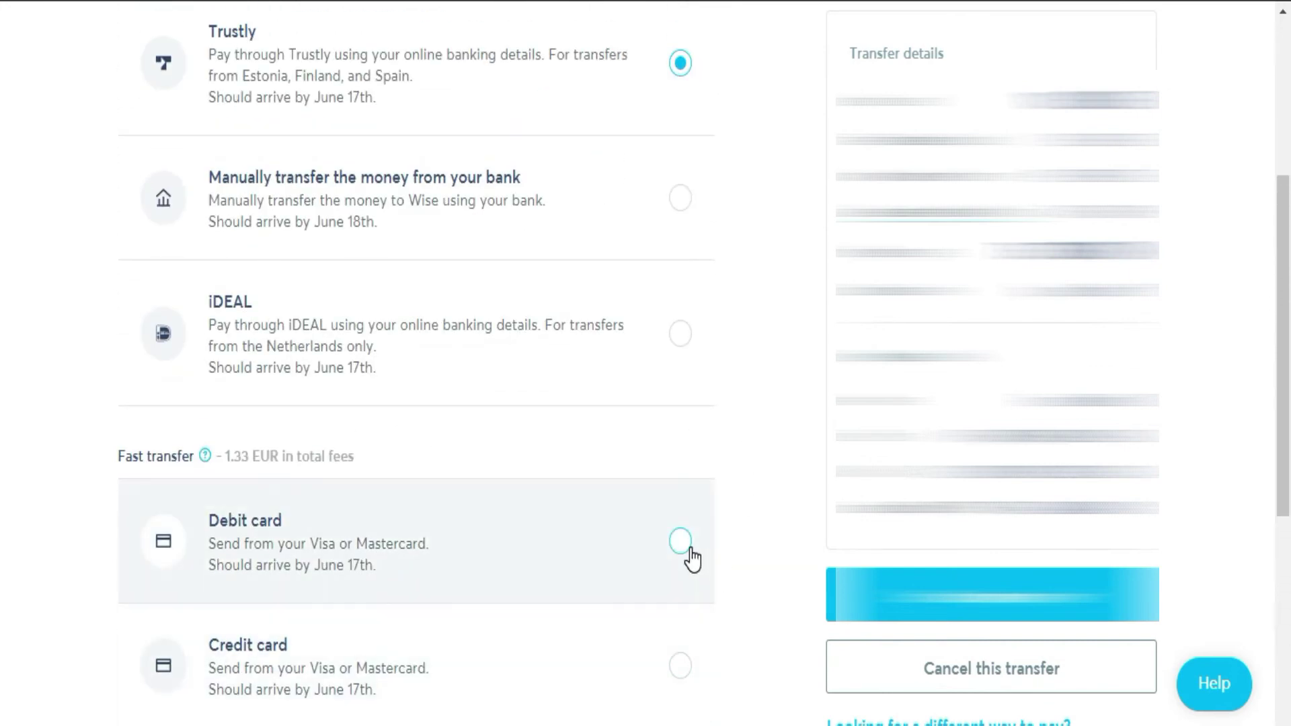
scroll(691, 553, "up", 2)
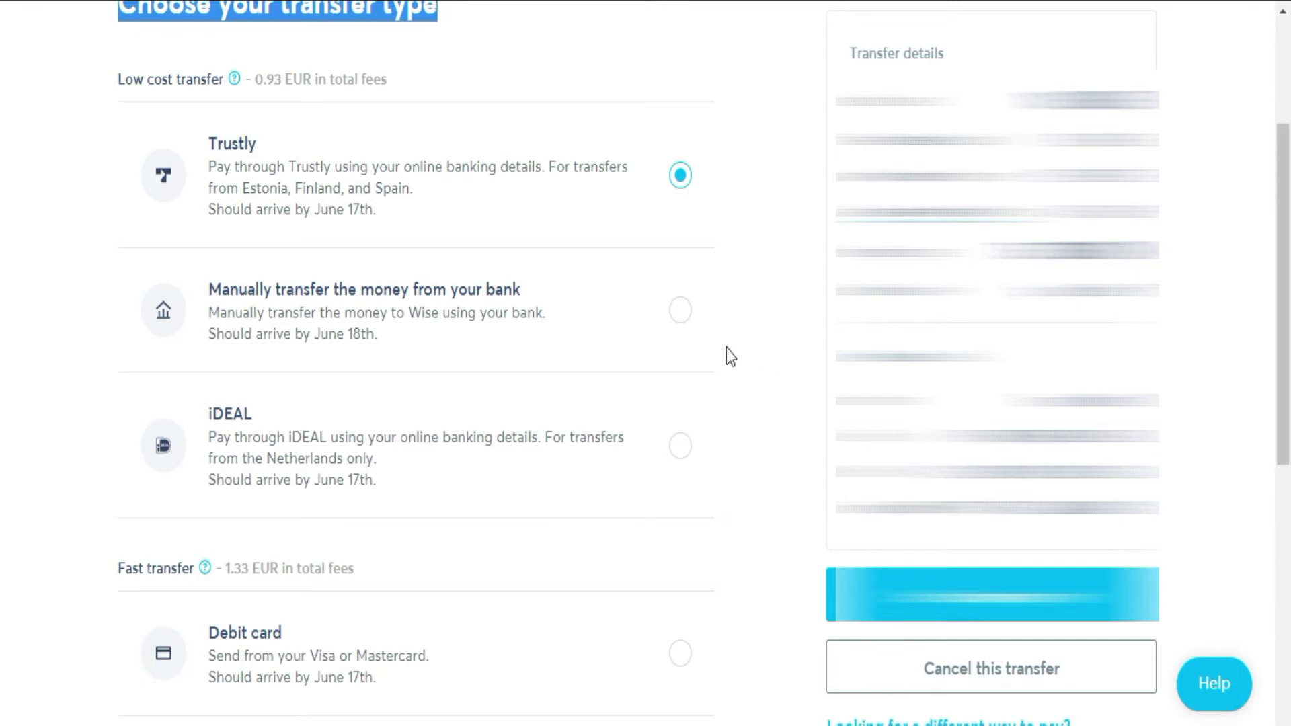
Step: Try the manual bank transfer option, then choose Debit card under Fast transfer as the payment method
left_click(680, 310)
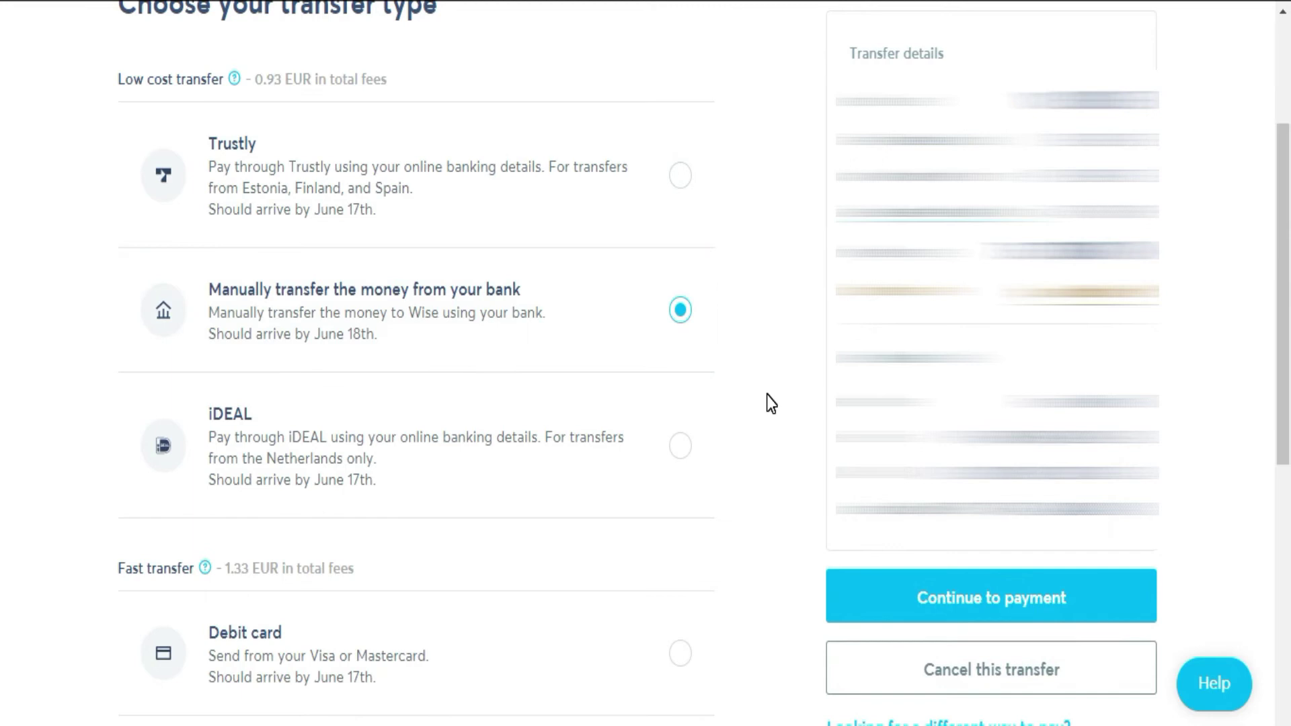
left_click(683, 658)
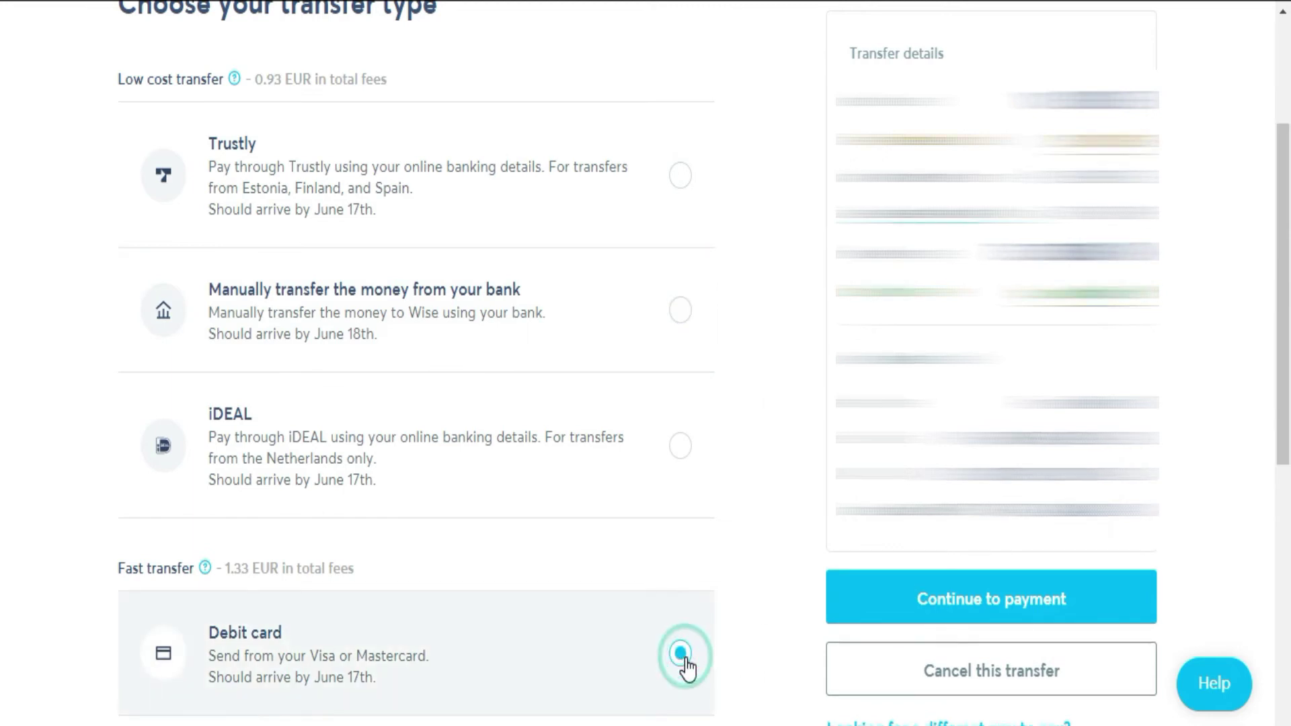
Step: Continue to payment with the manual bank transfer option and confirm being the account holder of the sending account
left_click(693, 330)
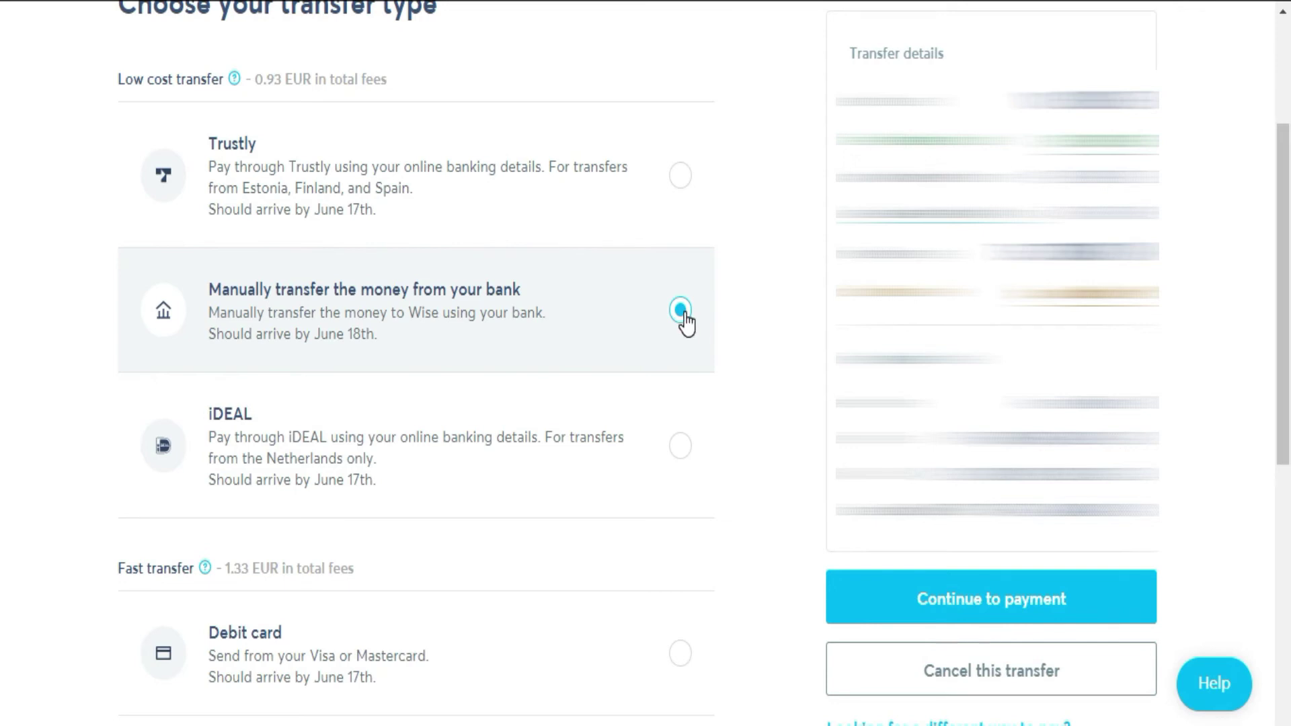
scroll(685, 324, "down", 1)
left_click(938, 608)
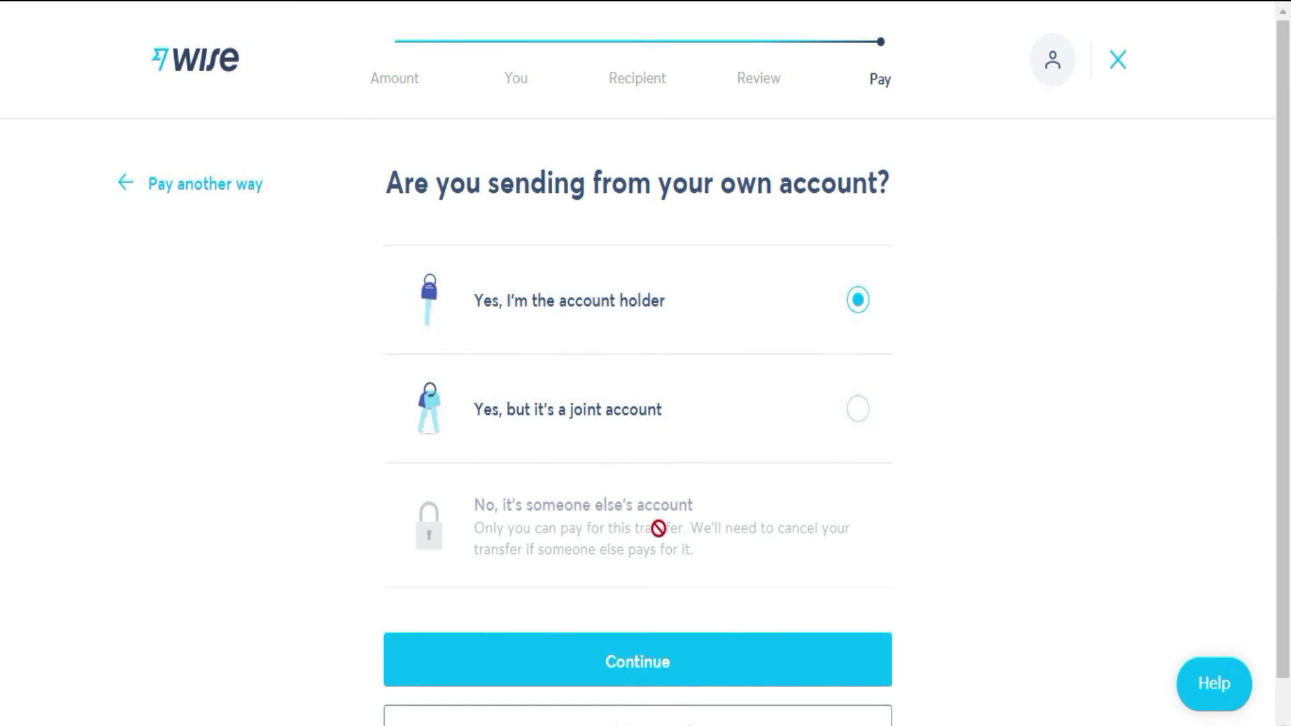
left_click(648, 689)
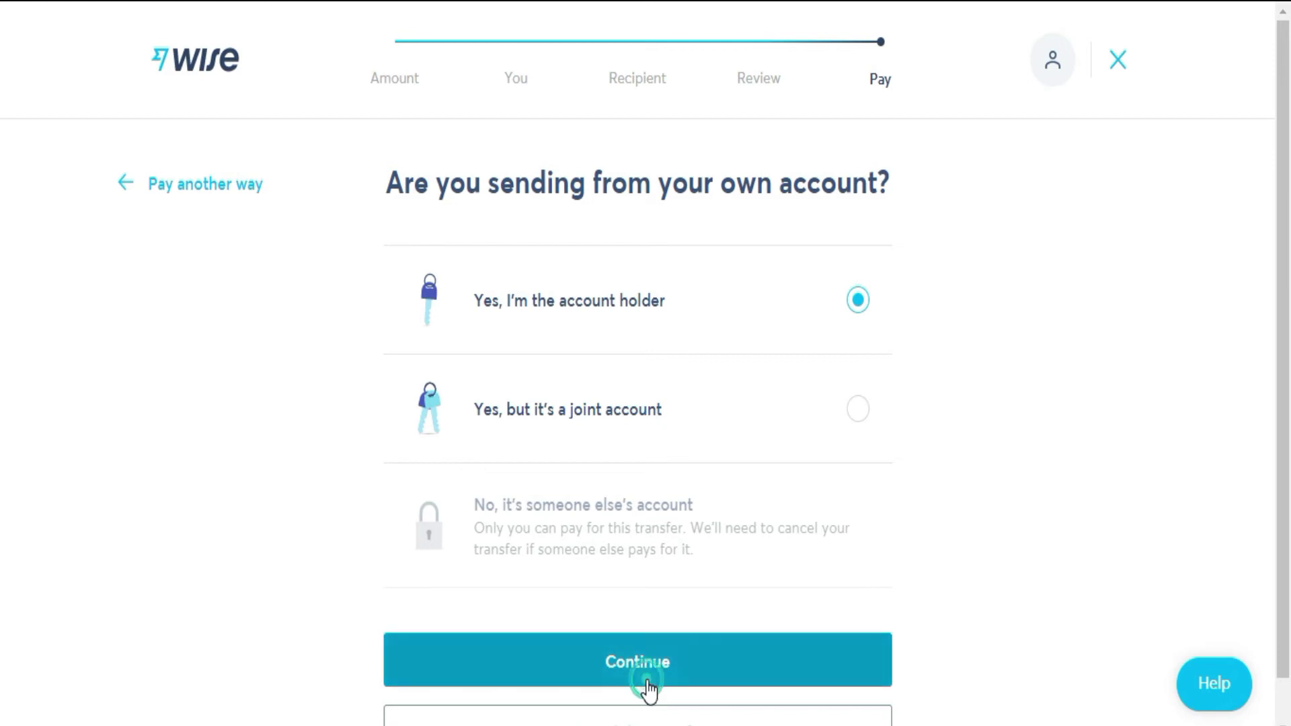
Step: Choose Online banking as the way to make the bank transfer and continue to Wise's bank details
left_click(639, 385)
left_click(633, 544)
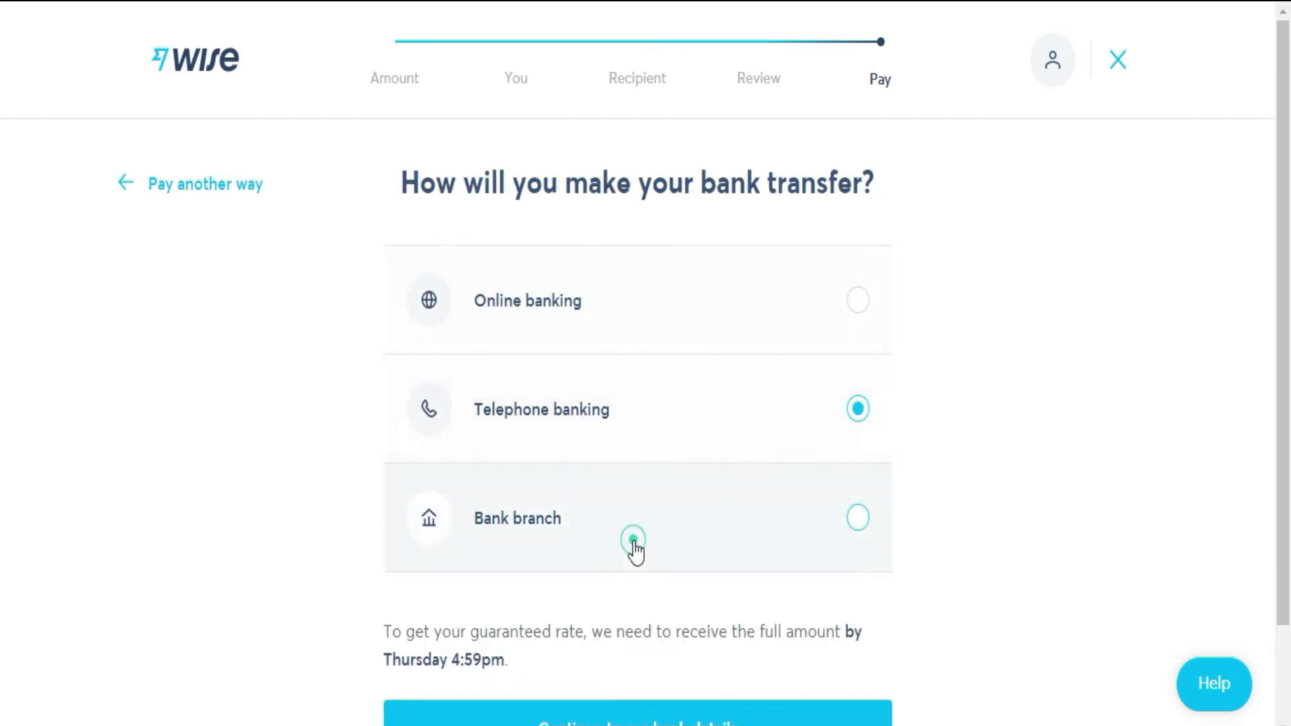
left_click(627, 302)
scroll(735, 415, "down", 2)
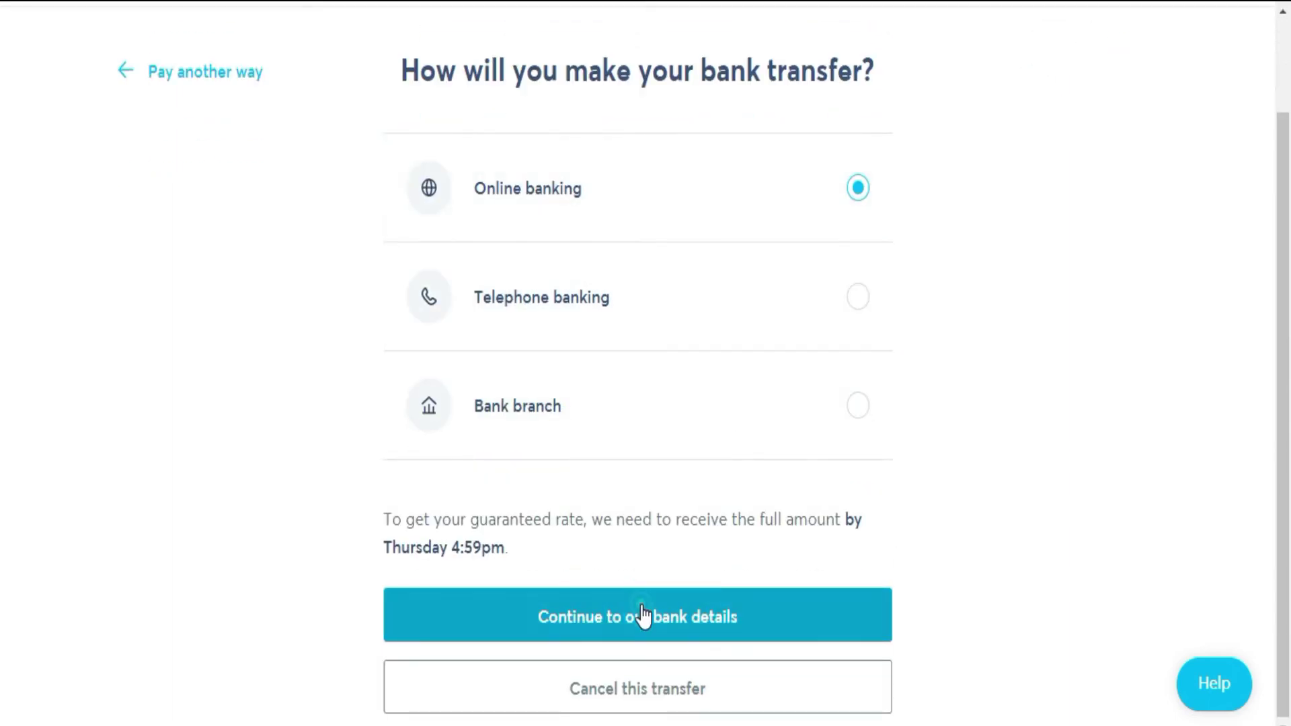
left_click(643, 615)
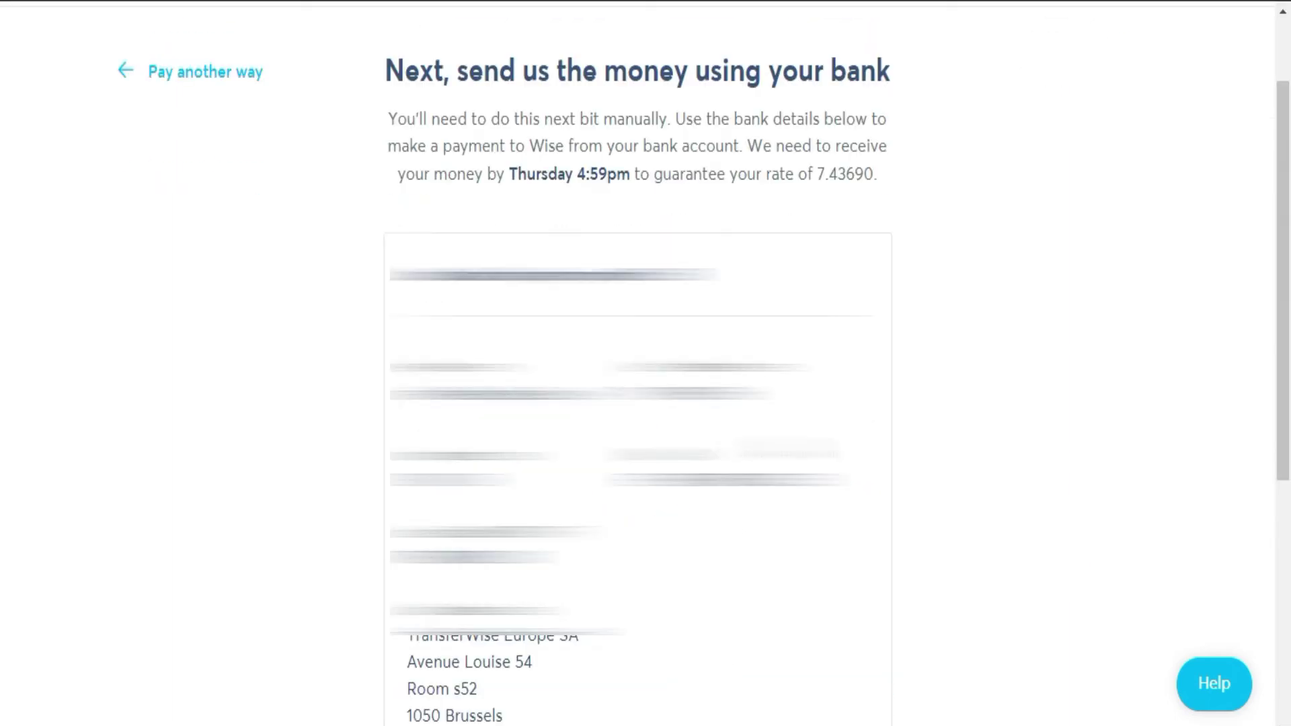
scroll(646, 363, "down", 2)
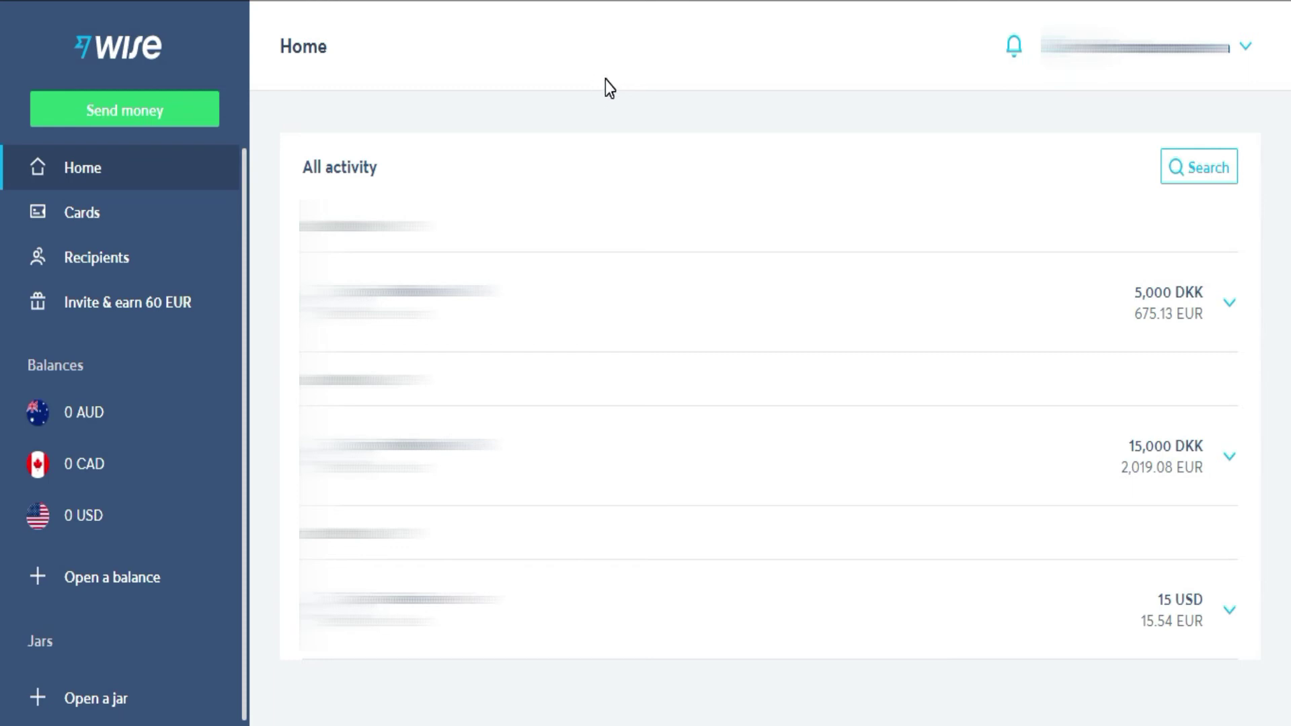
Step: Open the Cards page and review the debit card offer and its listed benefits
left_click(165, 214)
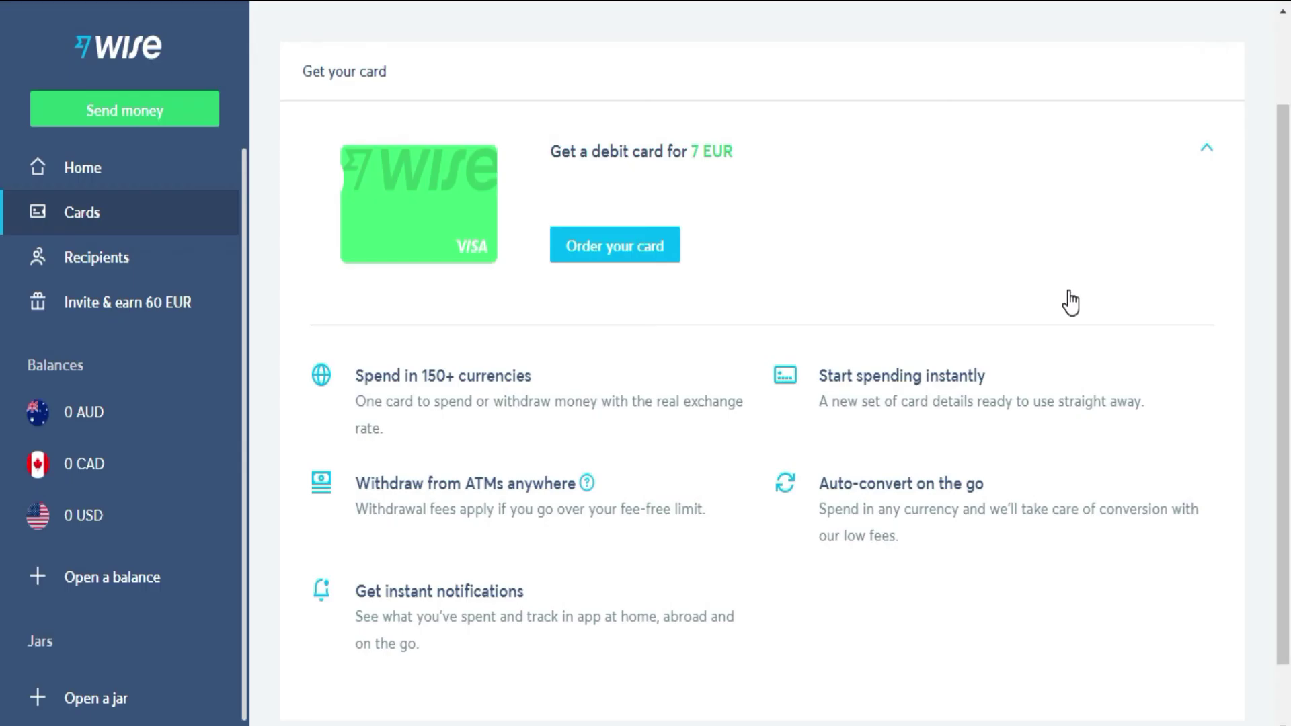
scroll(1276, 264, "down", 1)
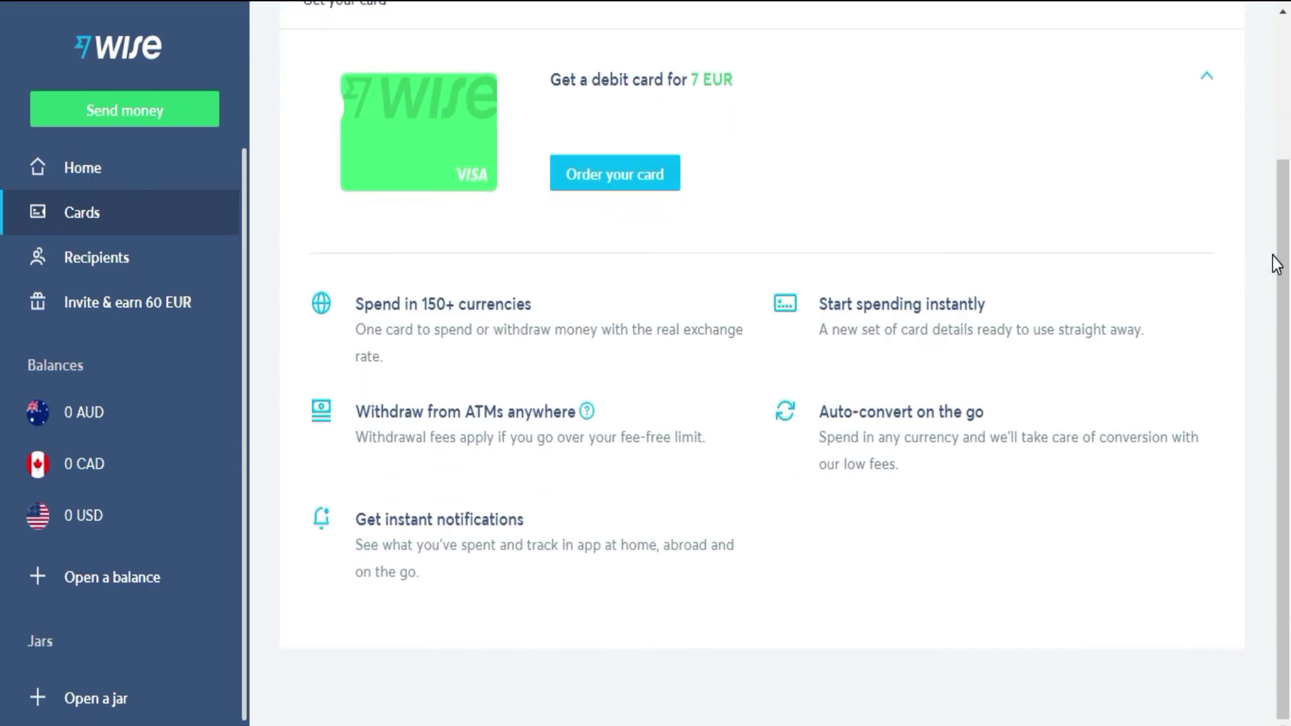
scroll(1276, 264, "up", 2)
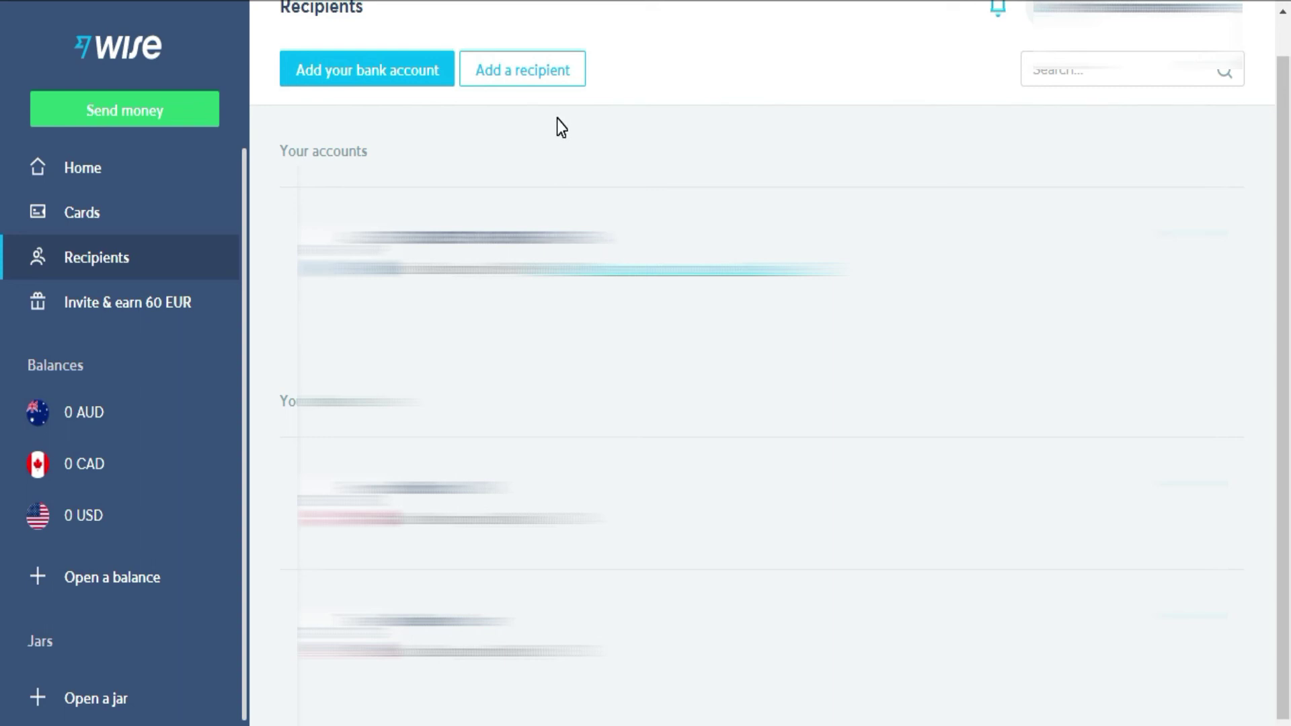
Step: Start adding a EUR recipient, select Person as the recipient type, and review the form's email and bank detail fields
left_click(522, 70)
scroll(576, 230, "down", 2)
left_click(491, 247)
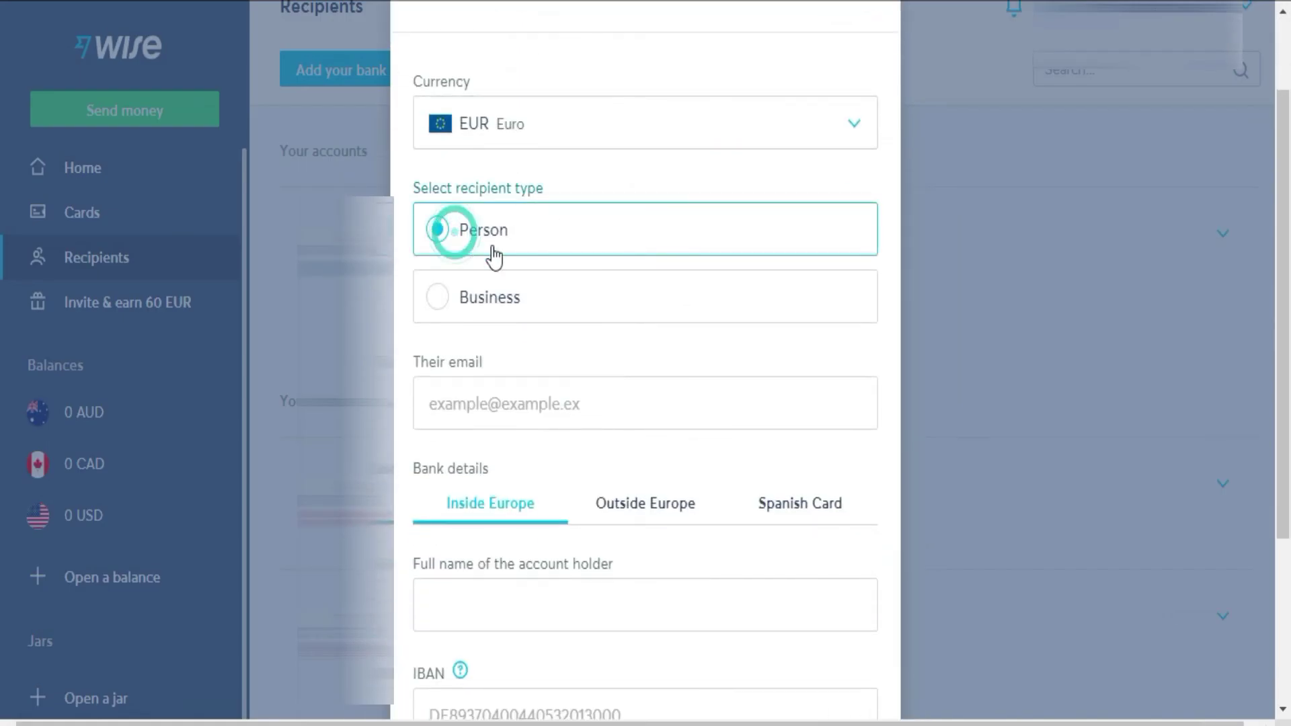
scroll(494, 255, "down", 4)
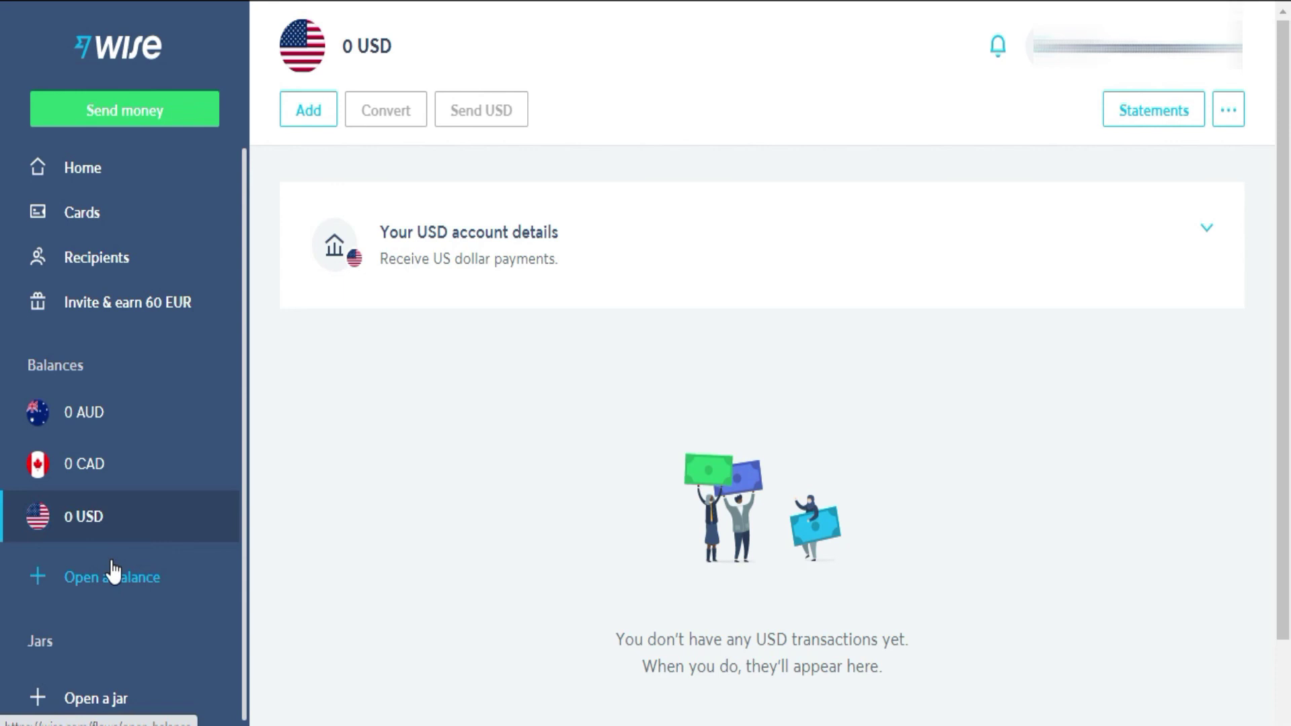
Step: Open a new balance in Euro and confirm it
left_click(118, 578)
left_click(116, 582)
left_click(115, 579)
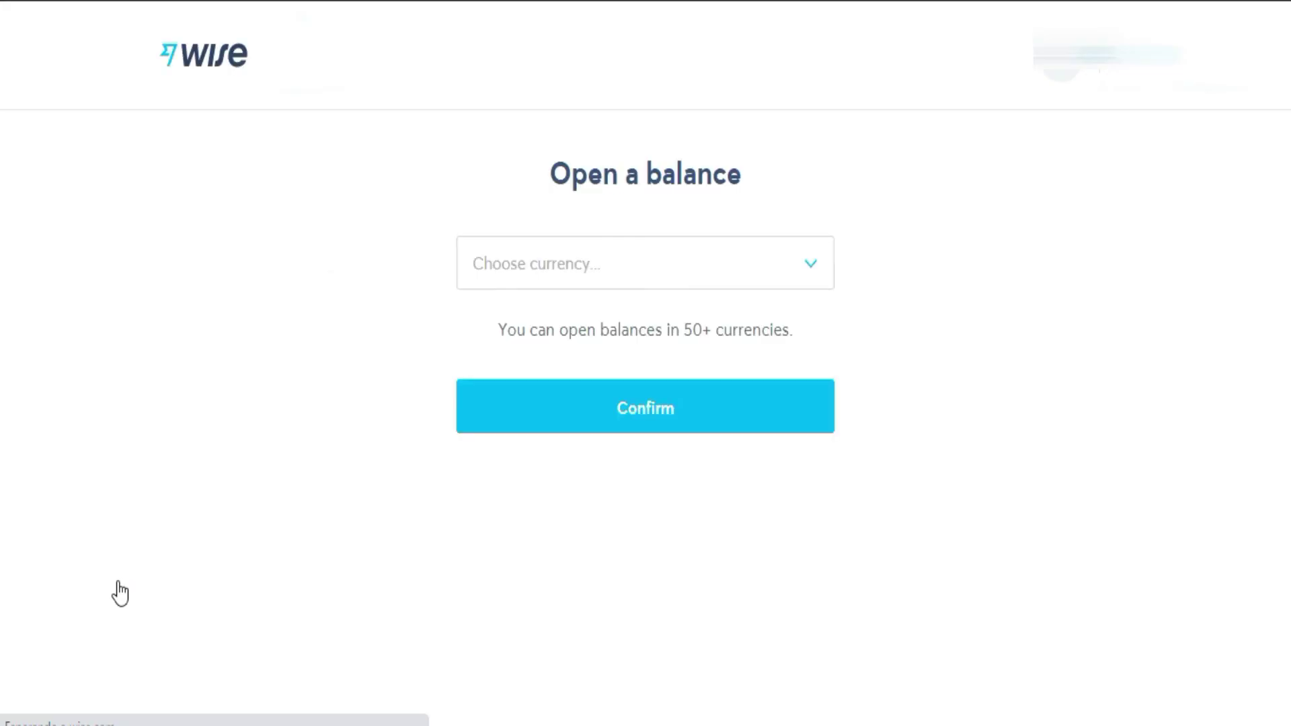
left_click(734, 248)
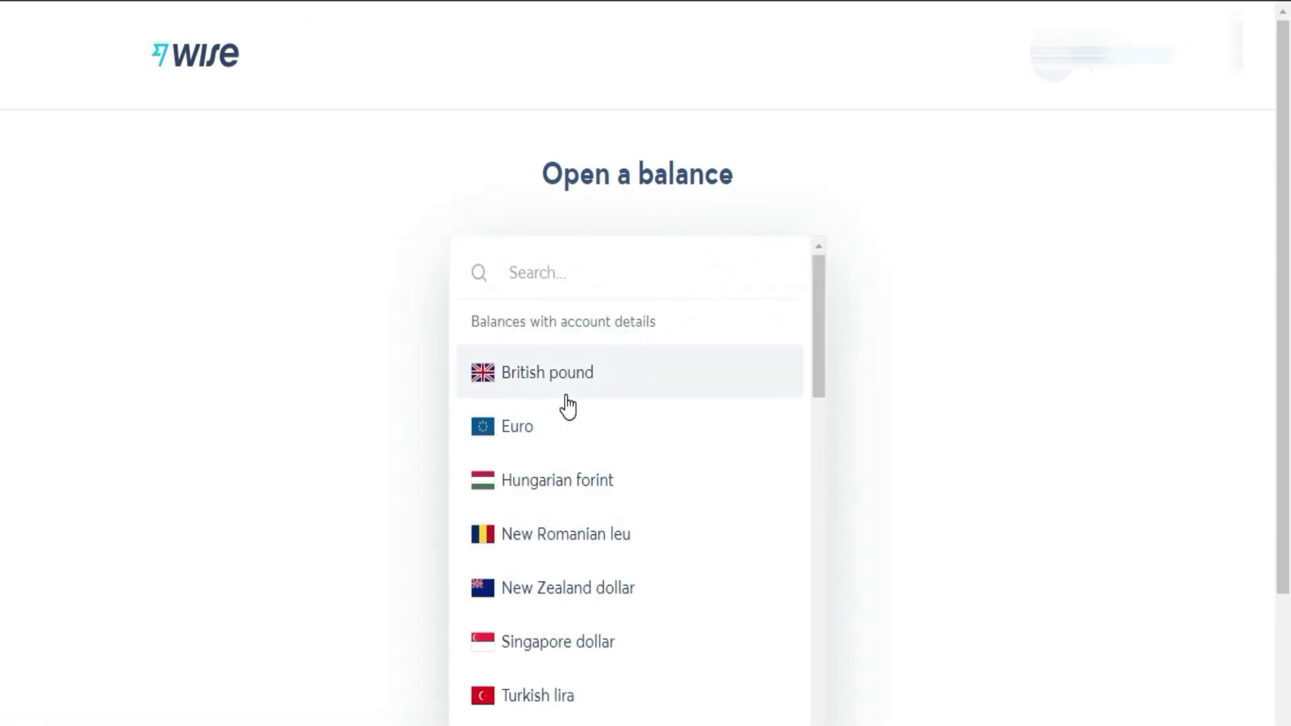
left_click(521, 427)
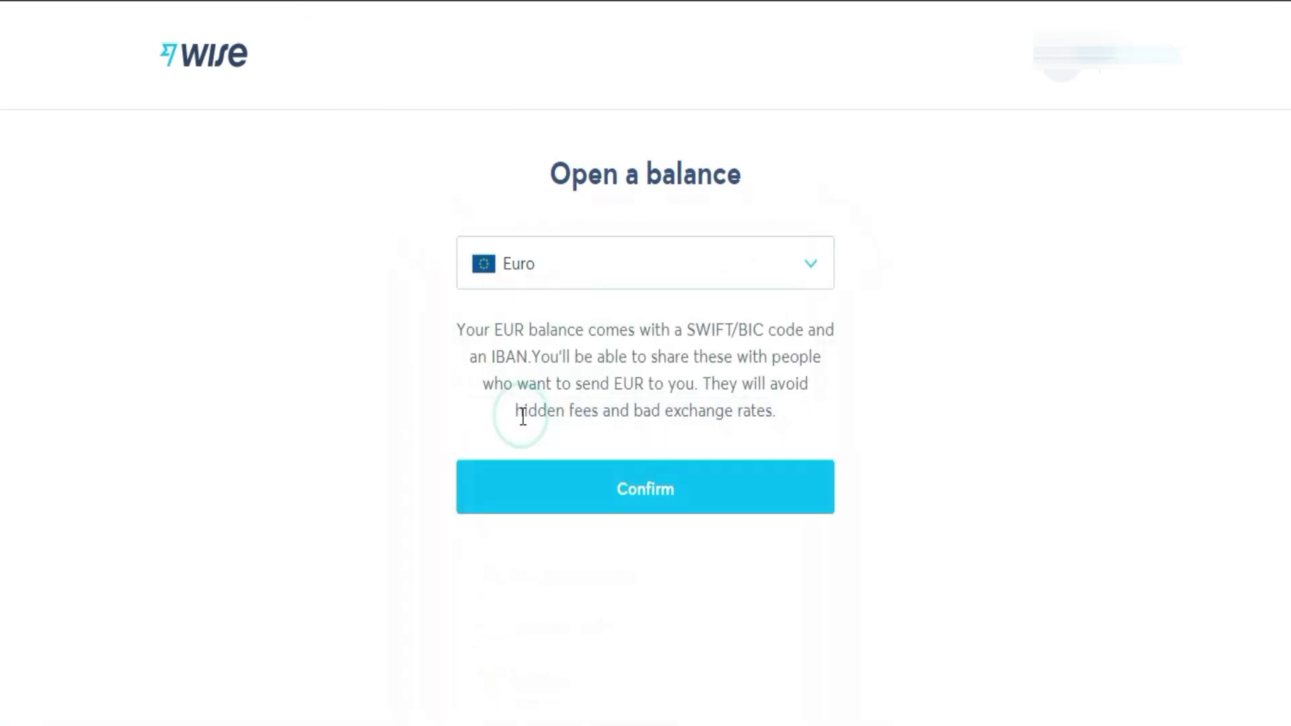
left_click(646, 498)
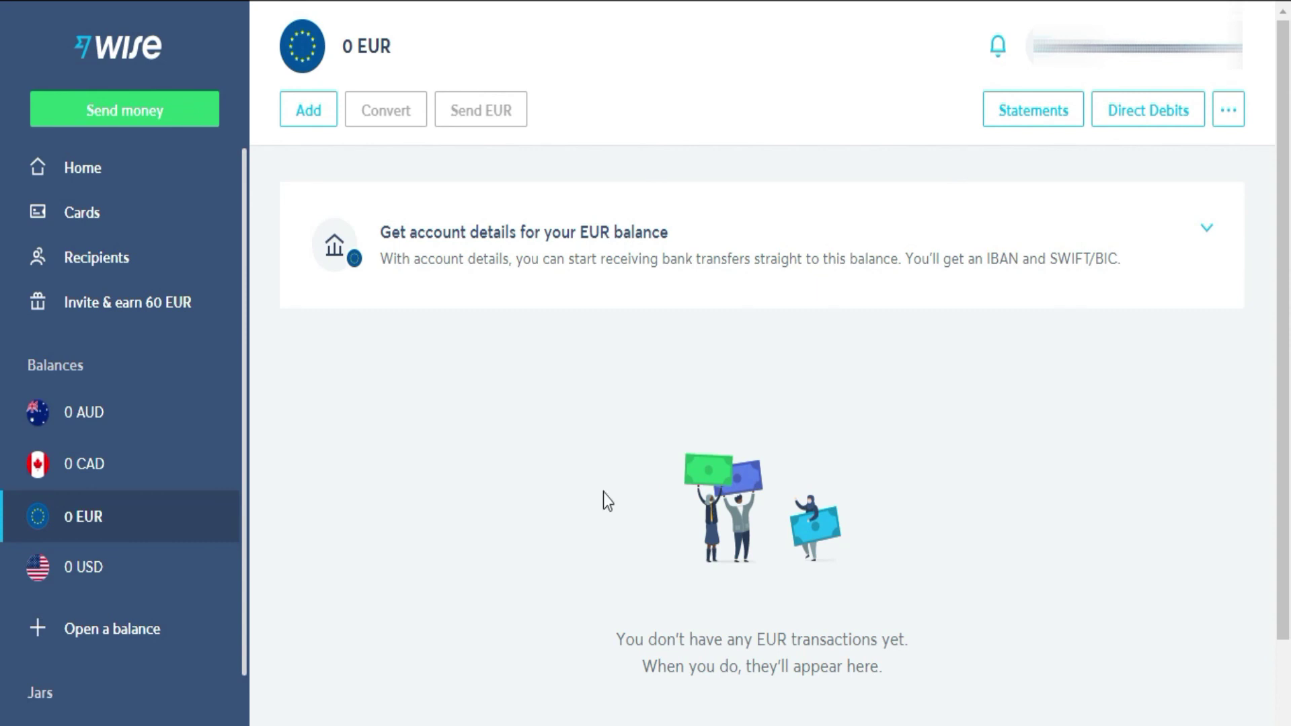
Step: Expand the account details of the USD balance and read the Inside the US information for receiving payments
left_click(155, 571)
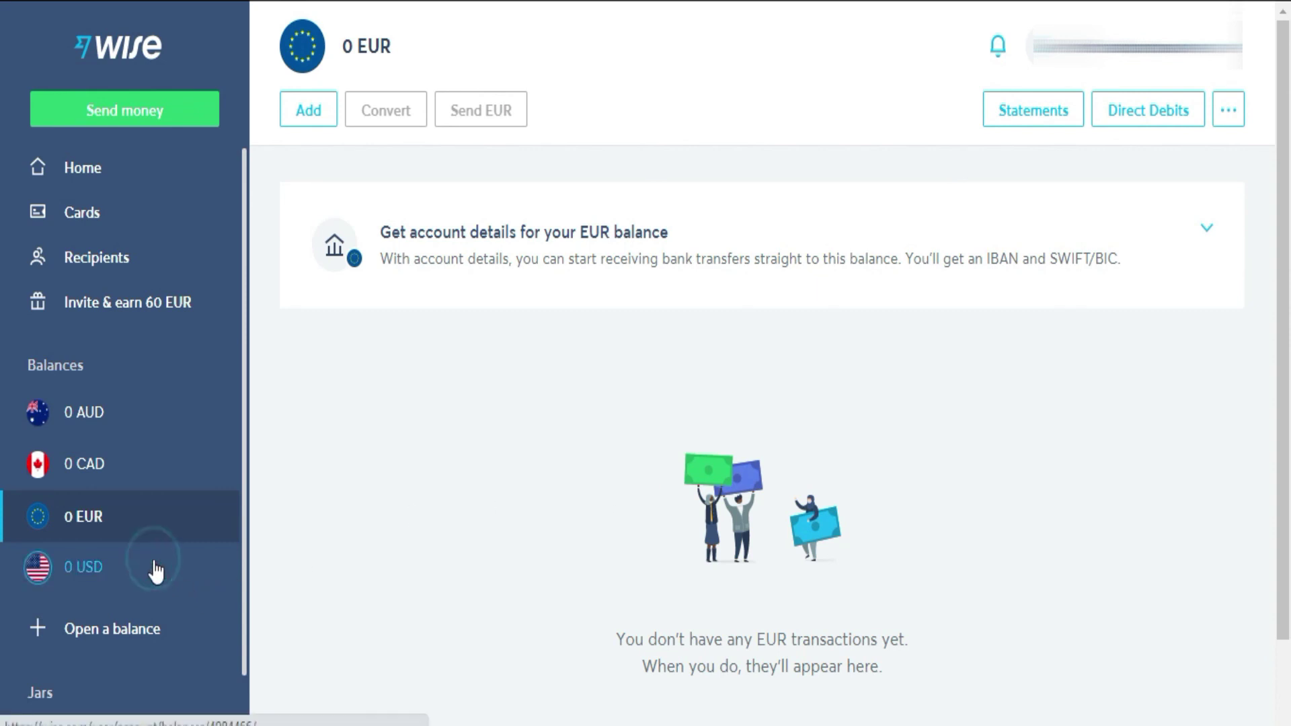
left_click(817, 239)
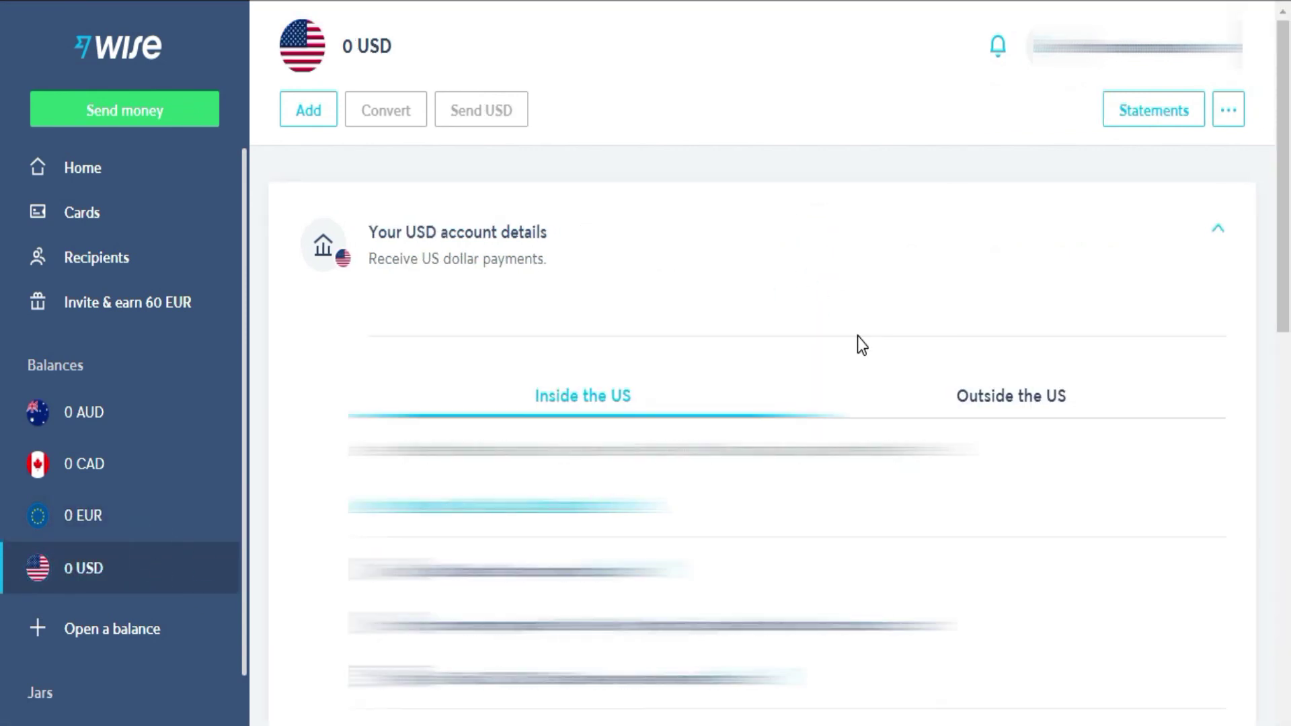
scroll(857, 336, "down", 1)
scroll(859, 336, "down", 2)
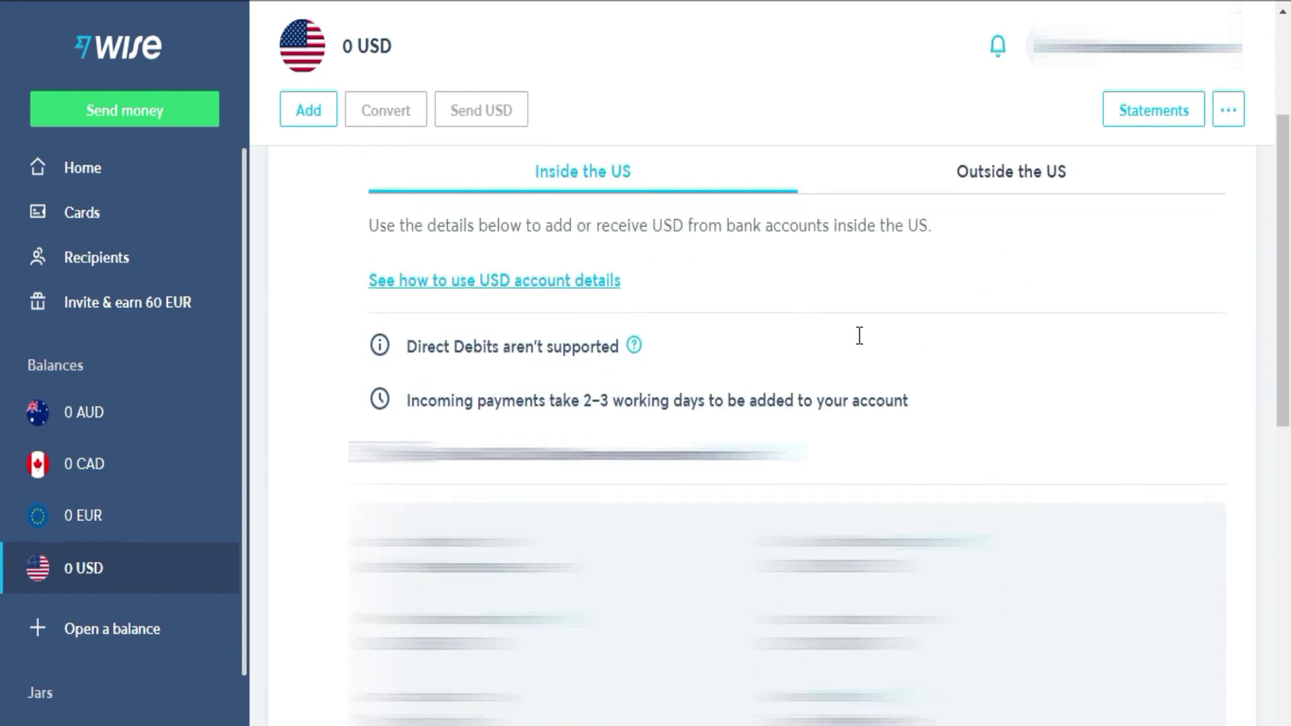
scroll(858, 336, "down", 2)
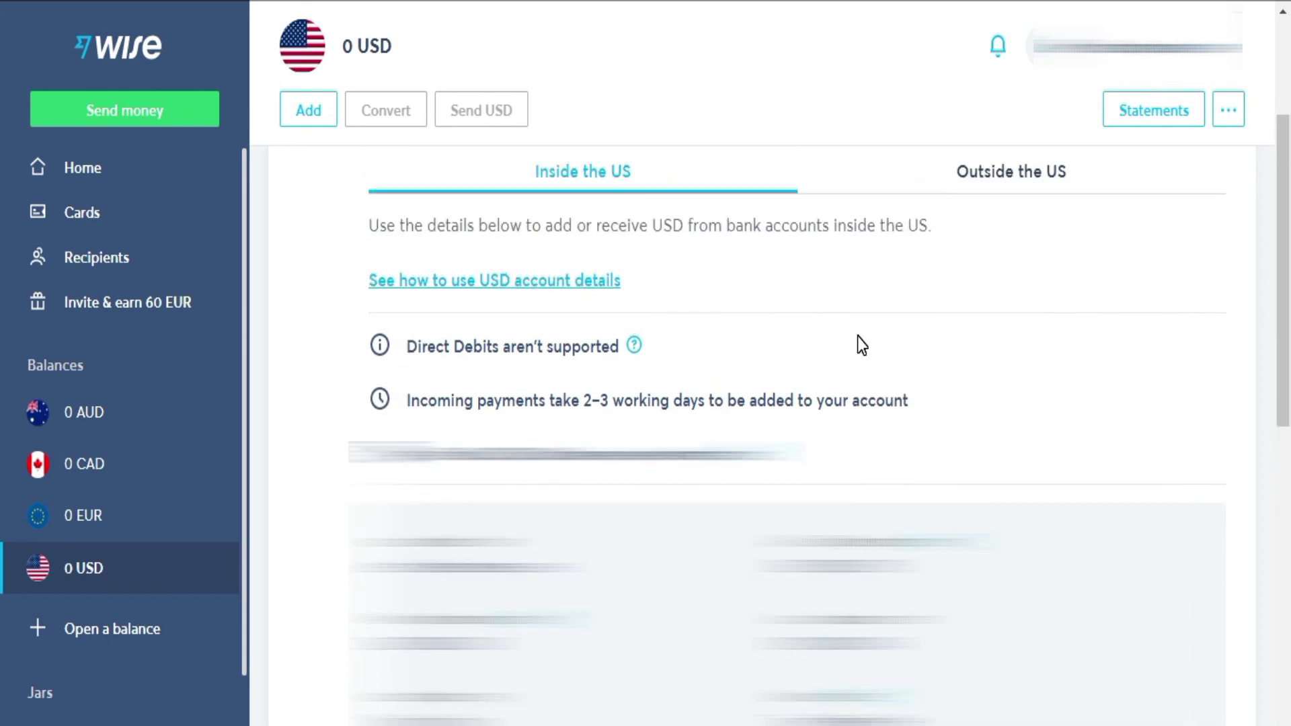
scroll(857, 336, "down", 2)
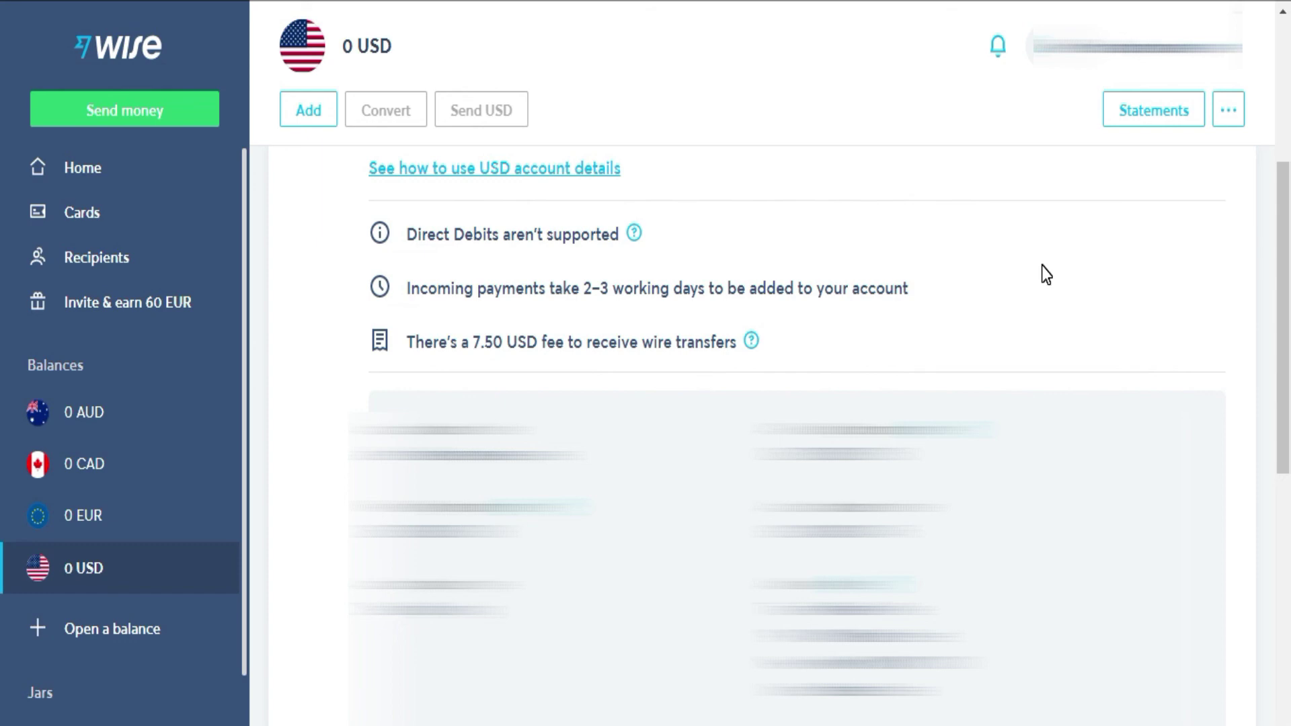
Step: Try opening a jar from the jars introduction and return to the How to use jars page to review it
left_click(72, 692)
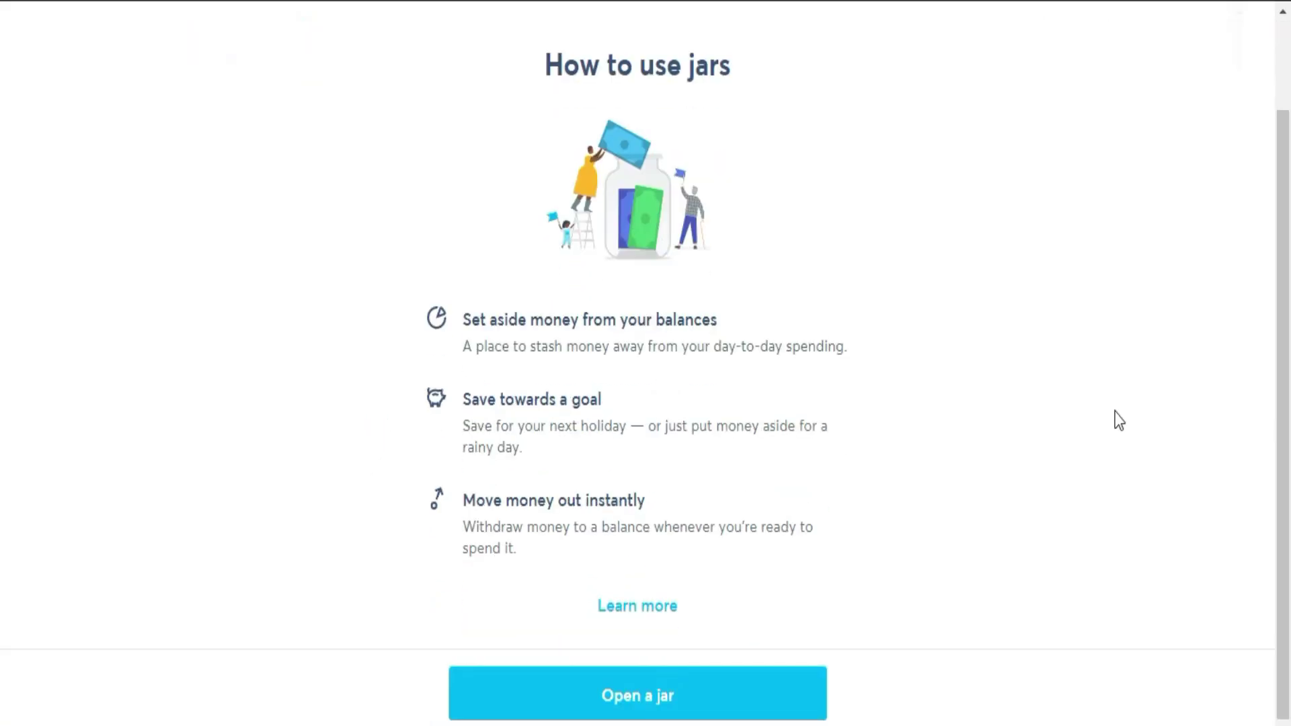
left_click(669, 696)
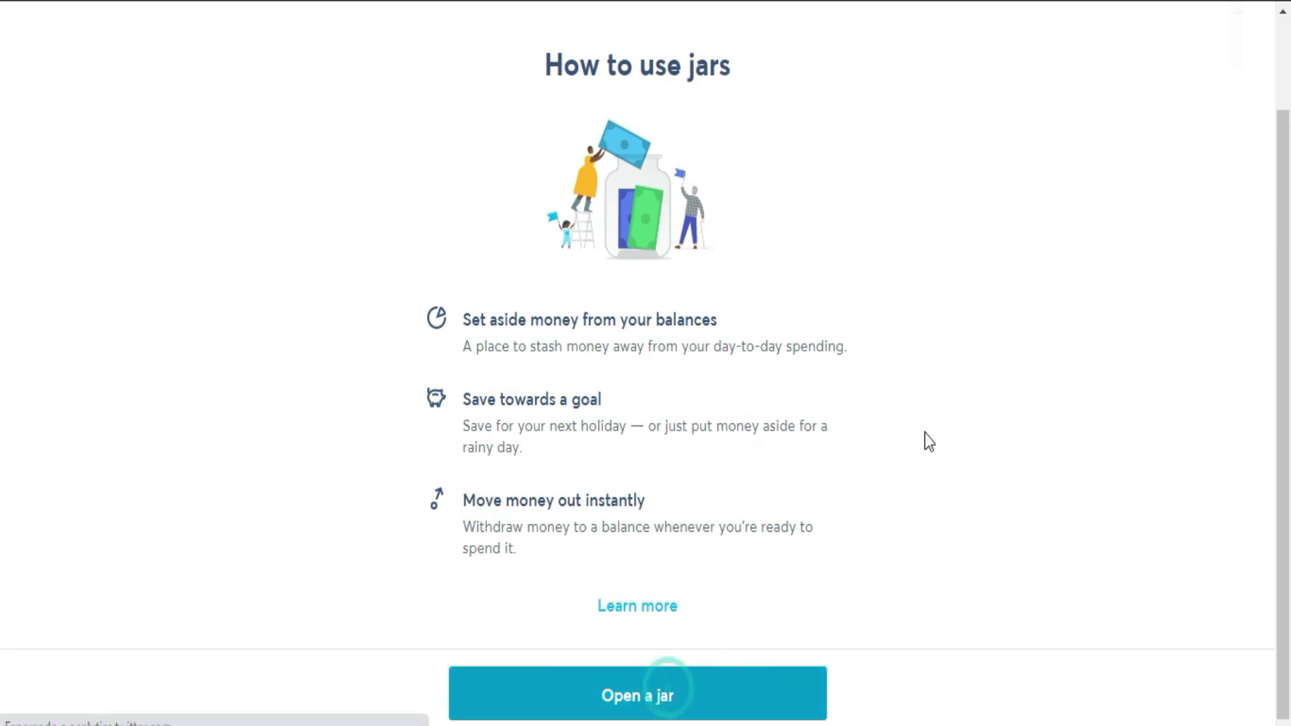
key("alt+Left")
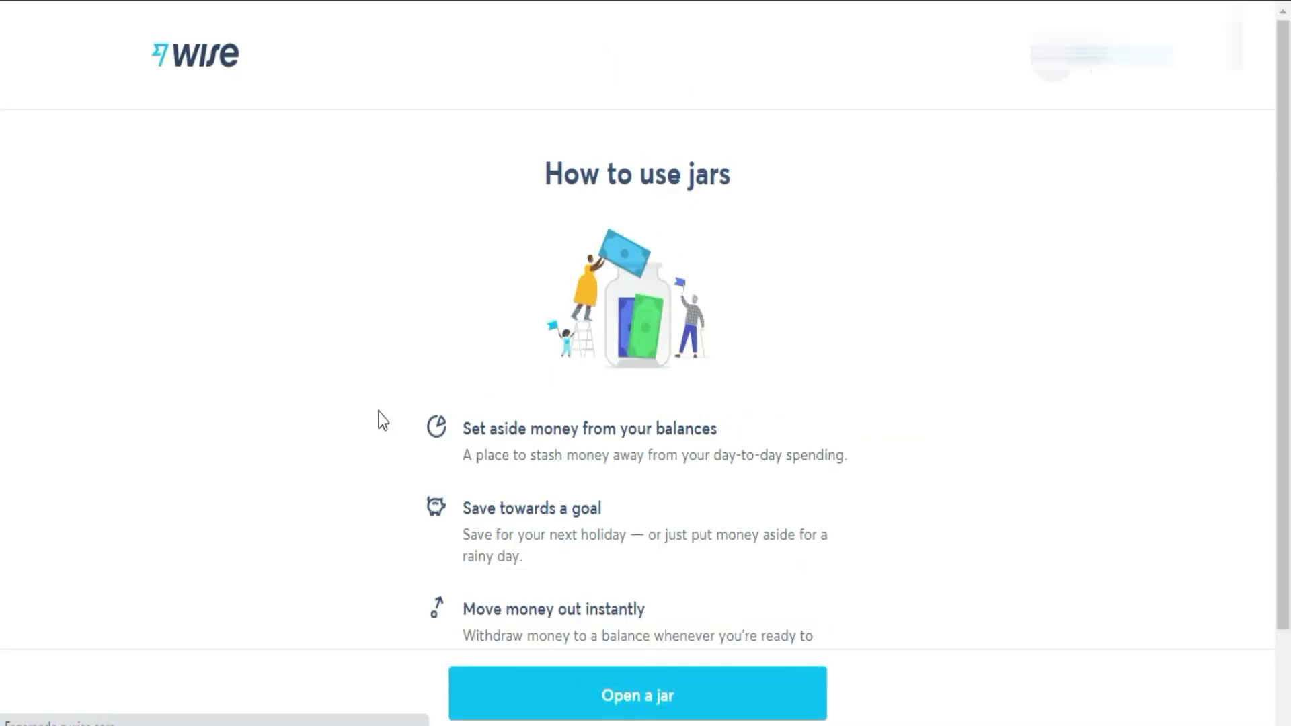
scroll(366, 430, "down", 2)
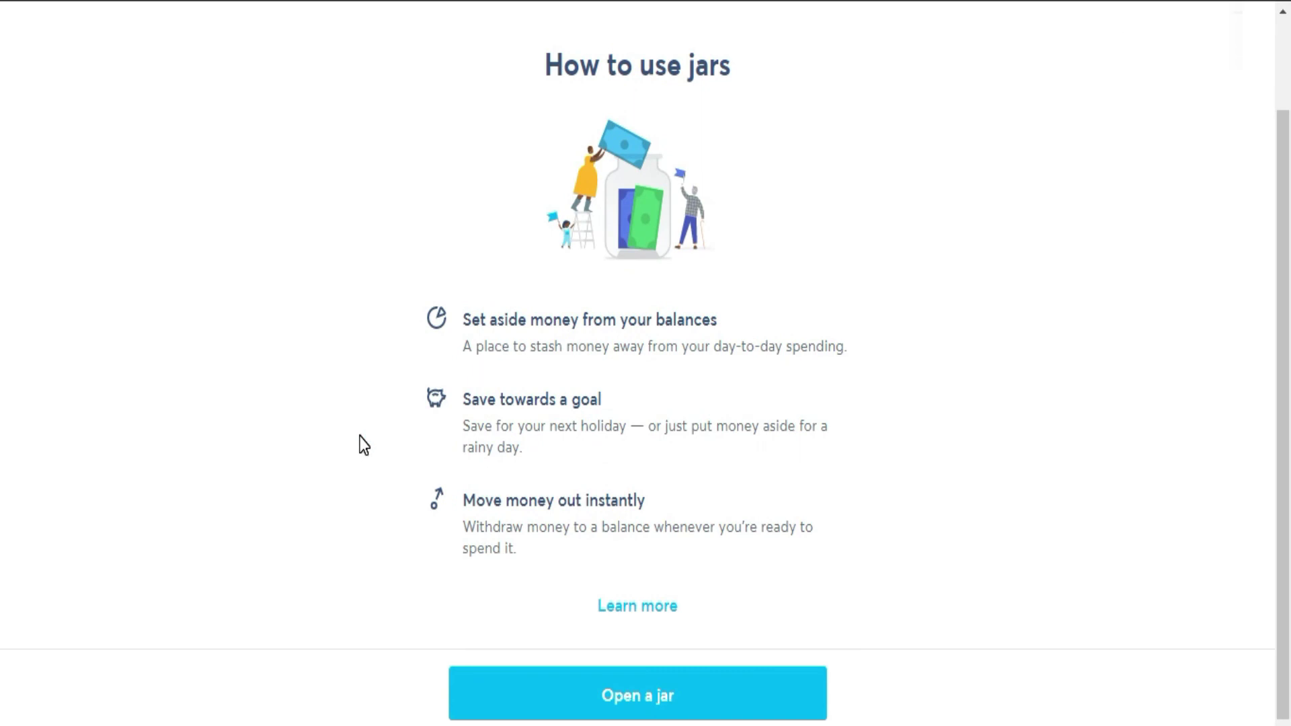